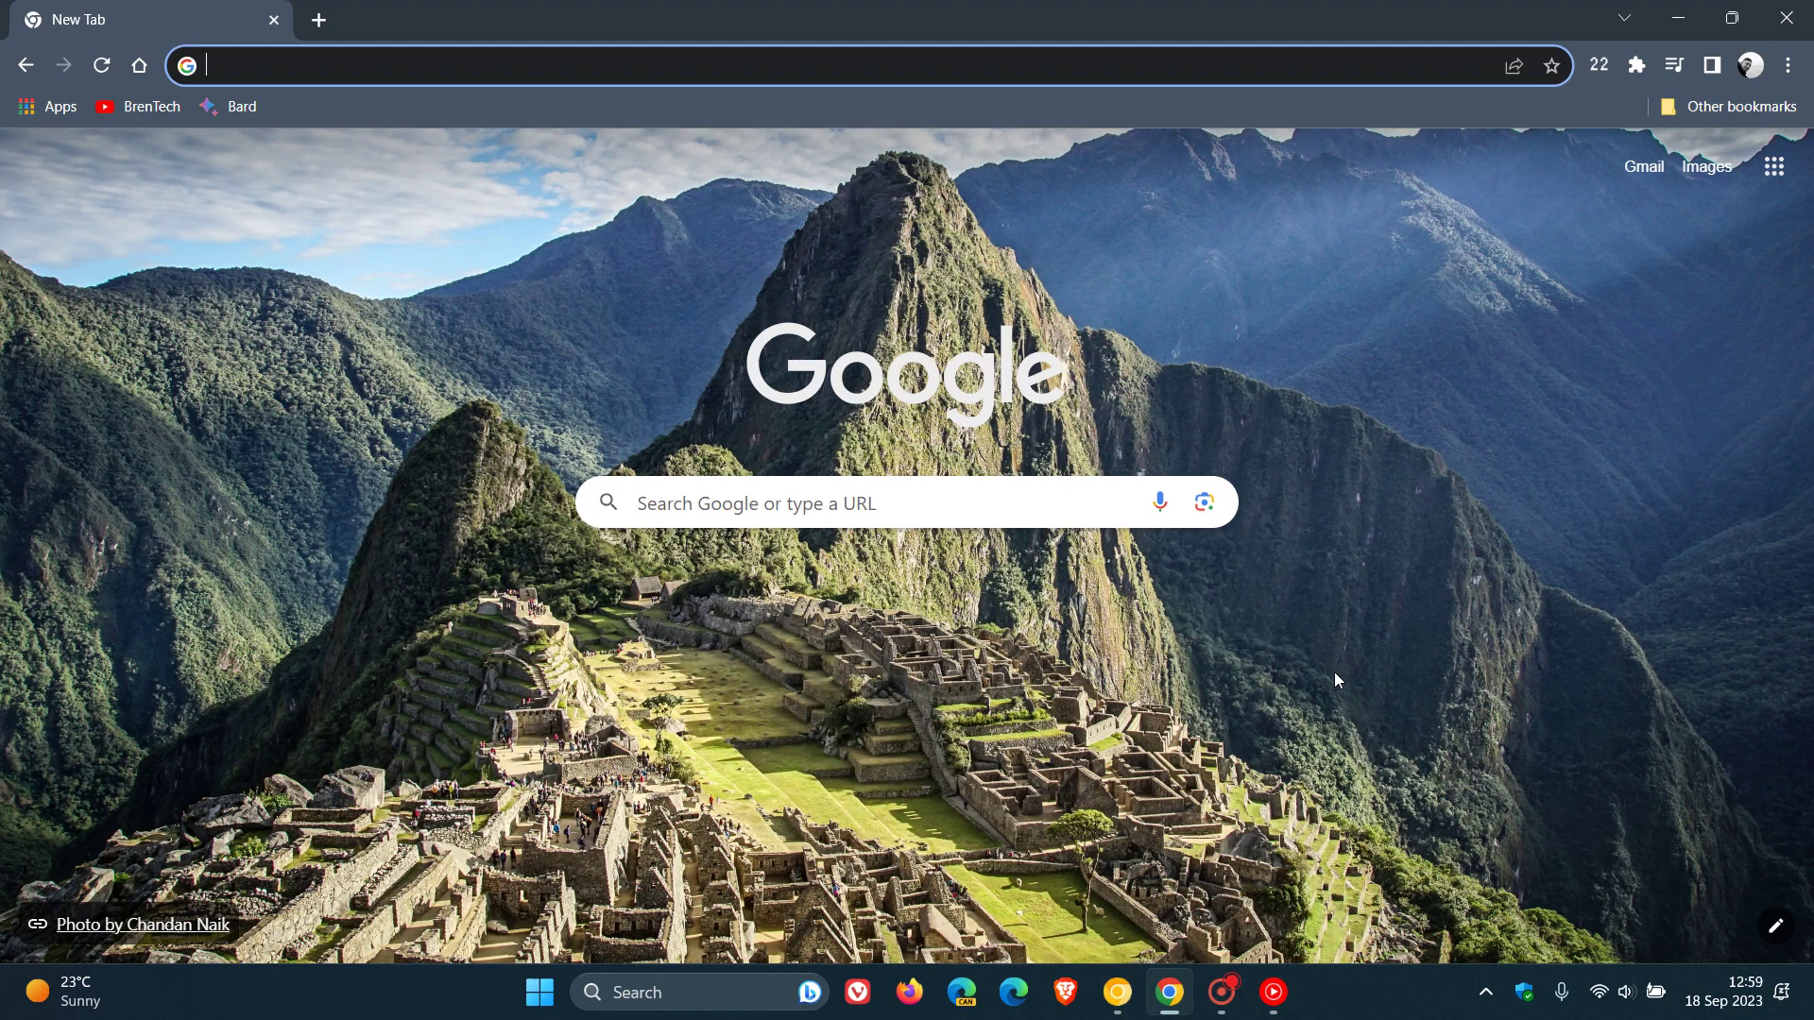
# Step: Open Chrome's Third-party cookies settings and review the Block third-party cookies default behavior
pyautogui.click(1788, 64)
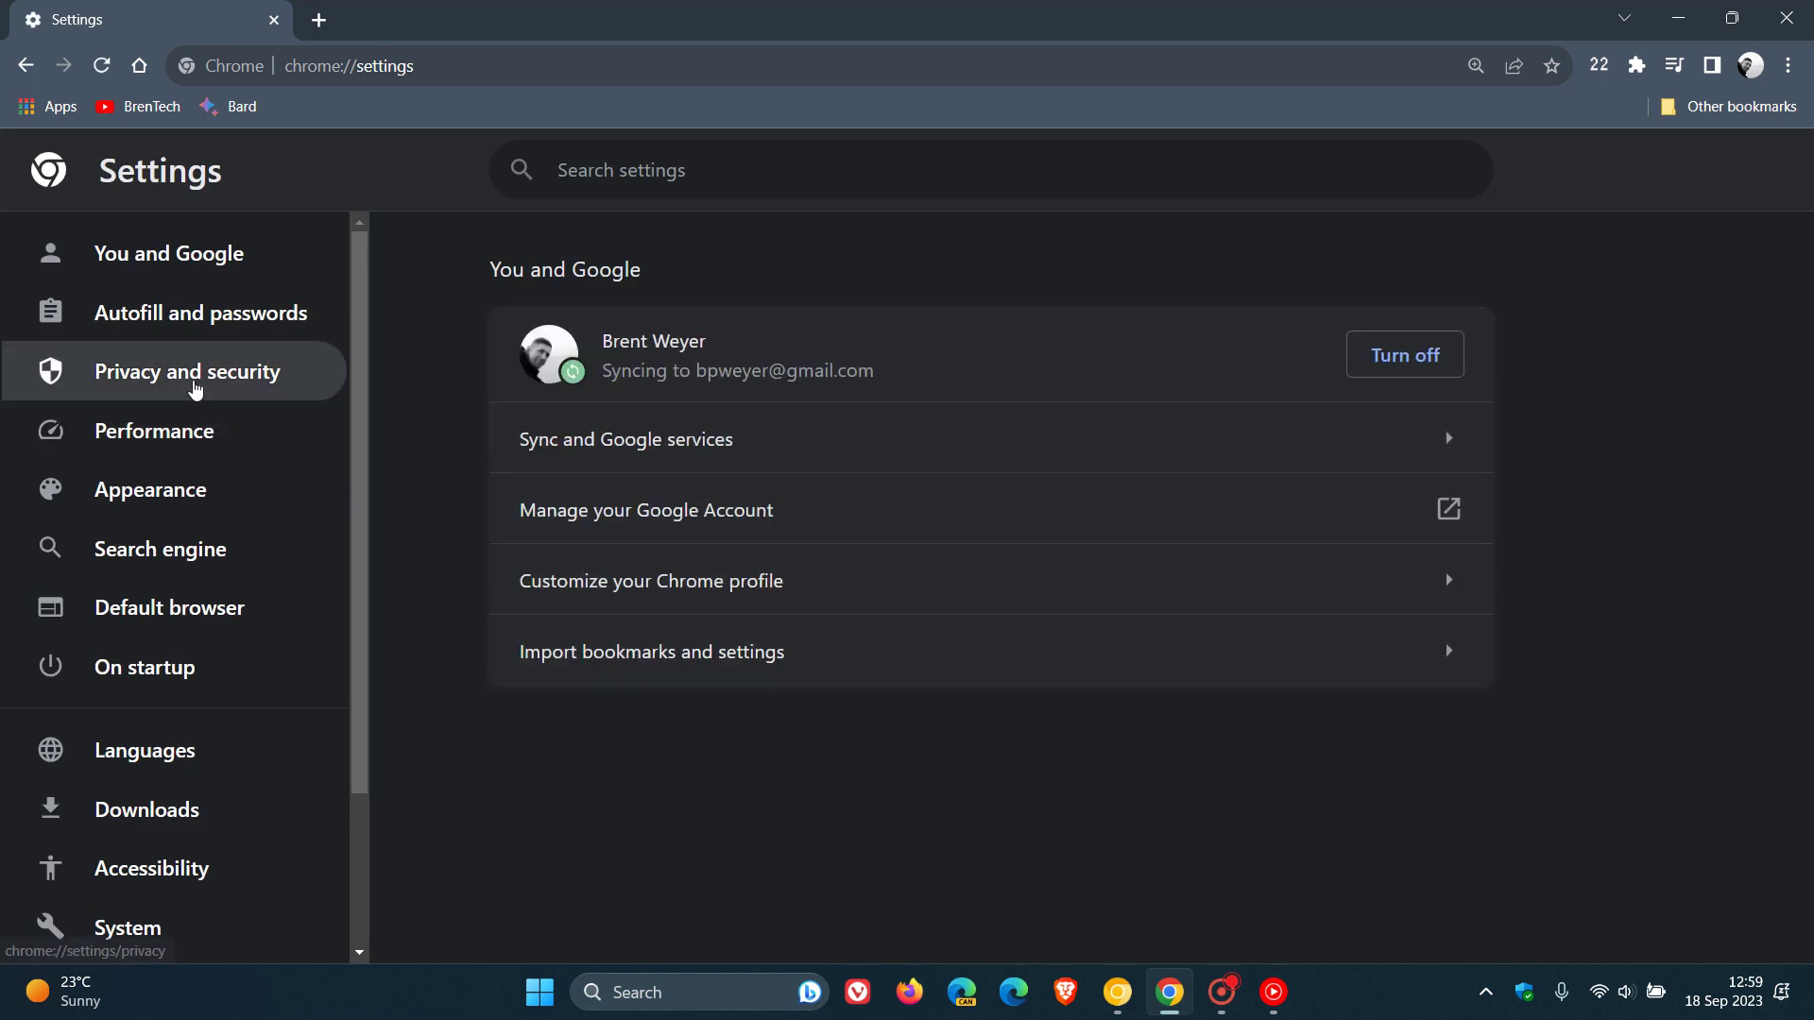
pyautogui.click(194, 383)
pyautogui.scroll(-1, 1601, 515)
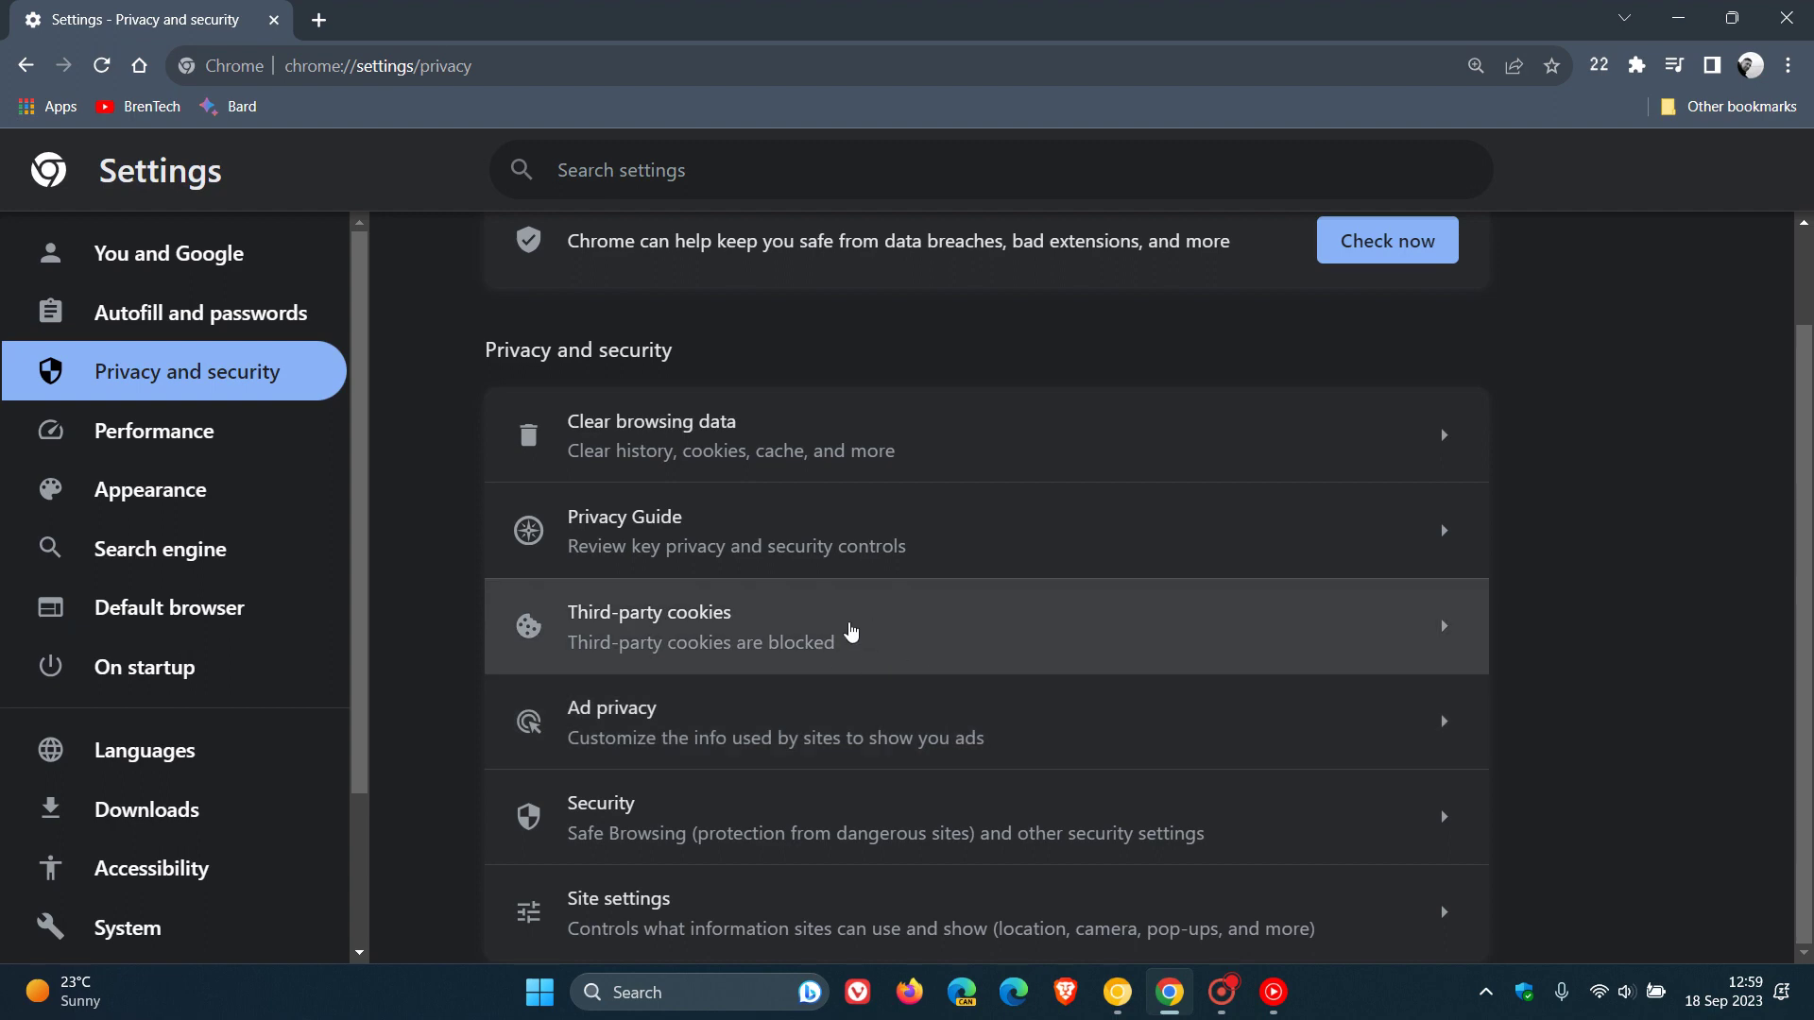
pyautogui.click(853, 631)
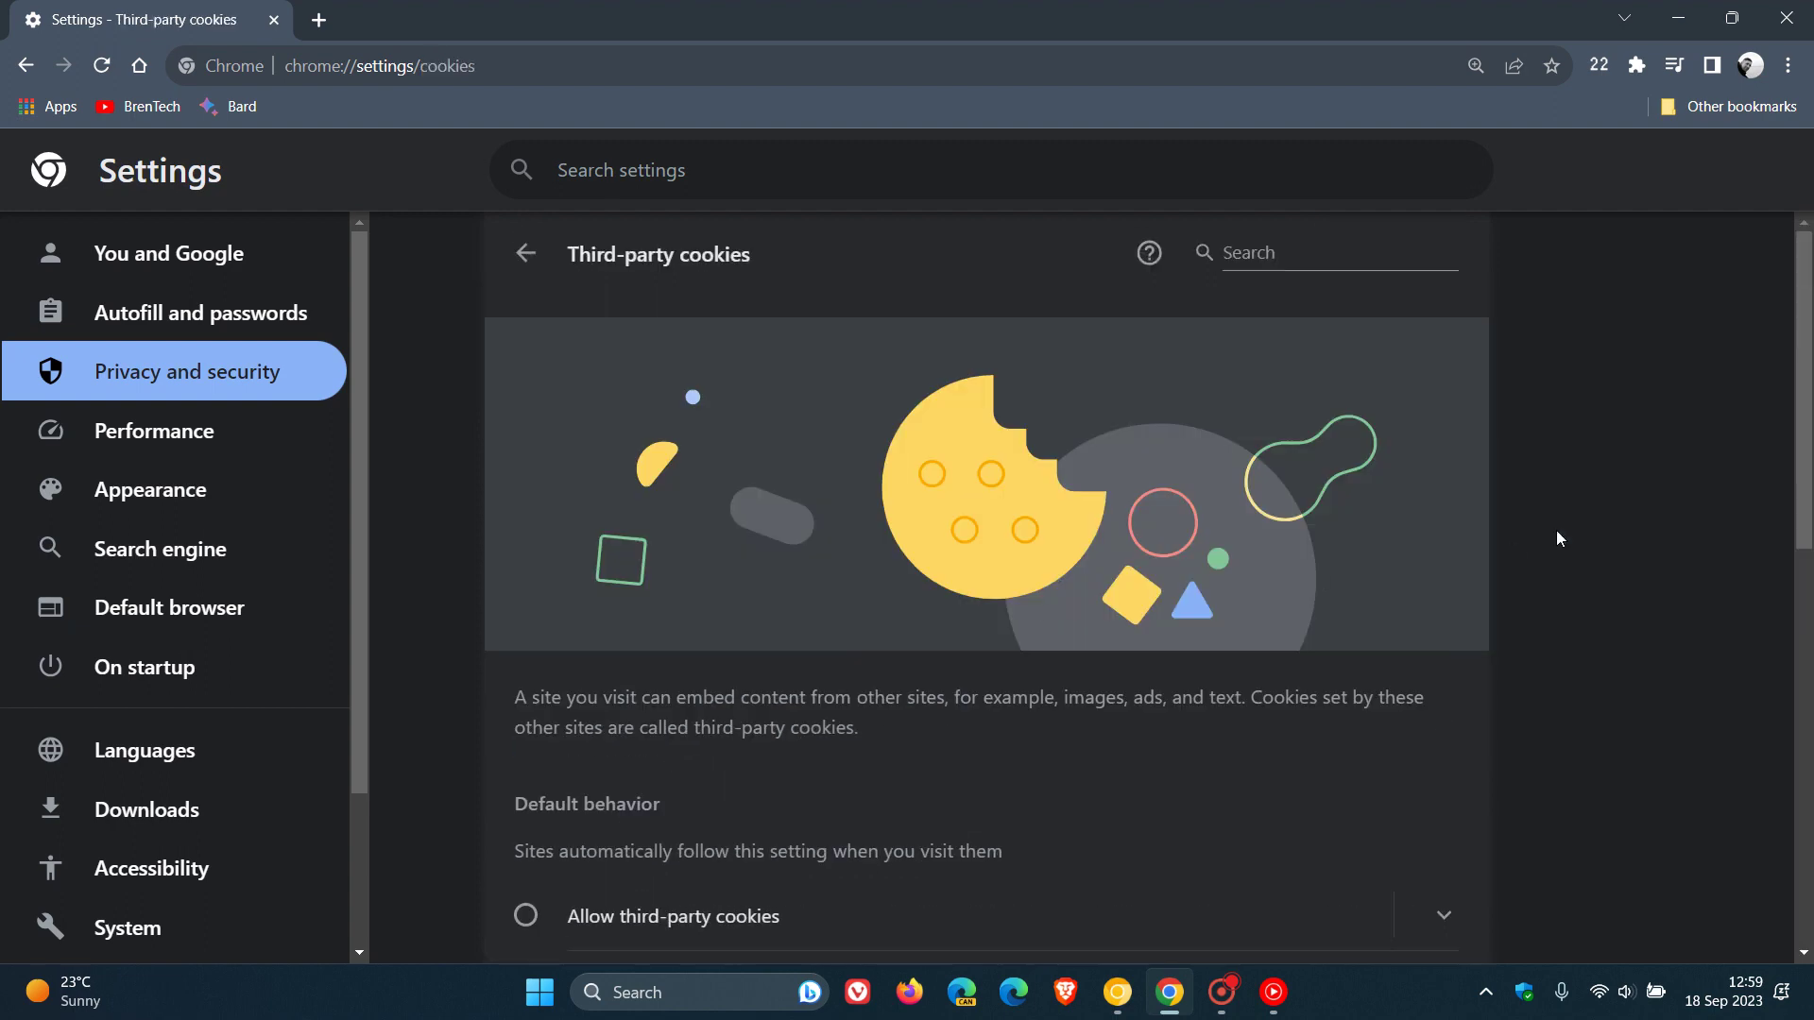
pyautogui.scroll(-2, 1557, 539)
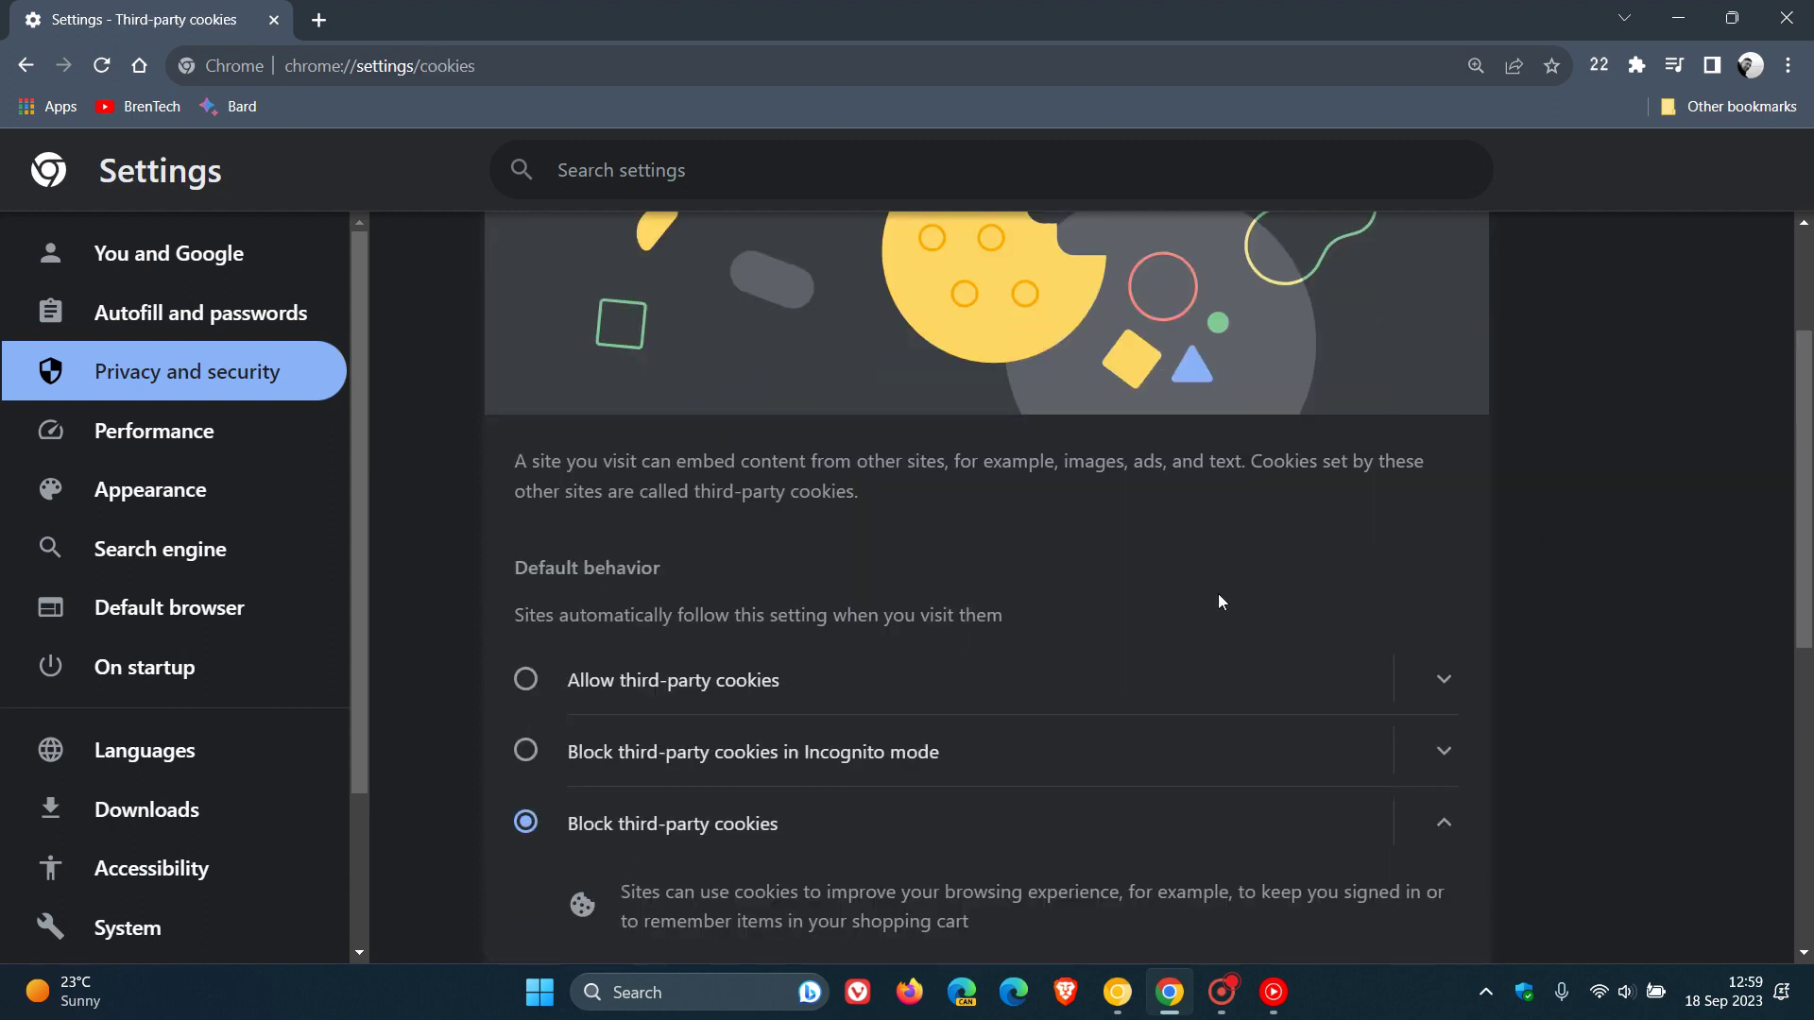
pyautogui.scroll(-1, 1217, 593)
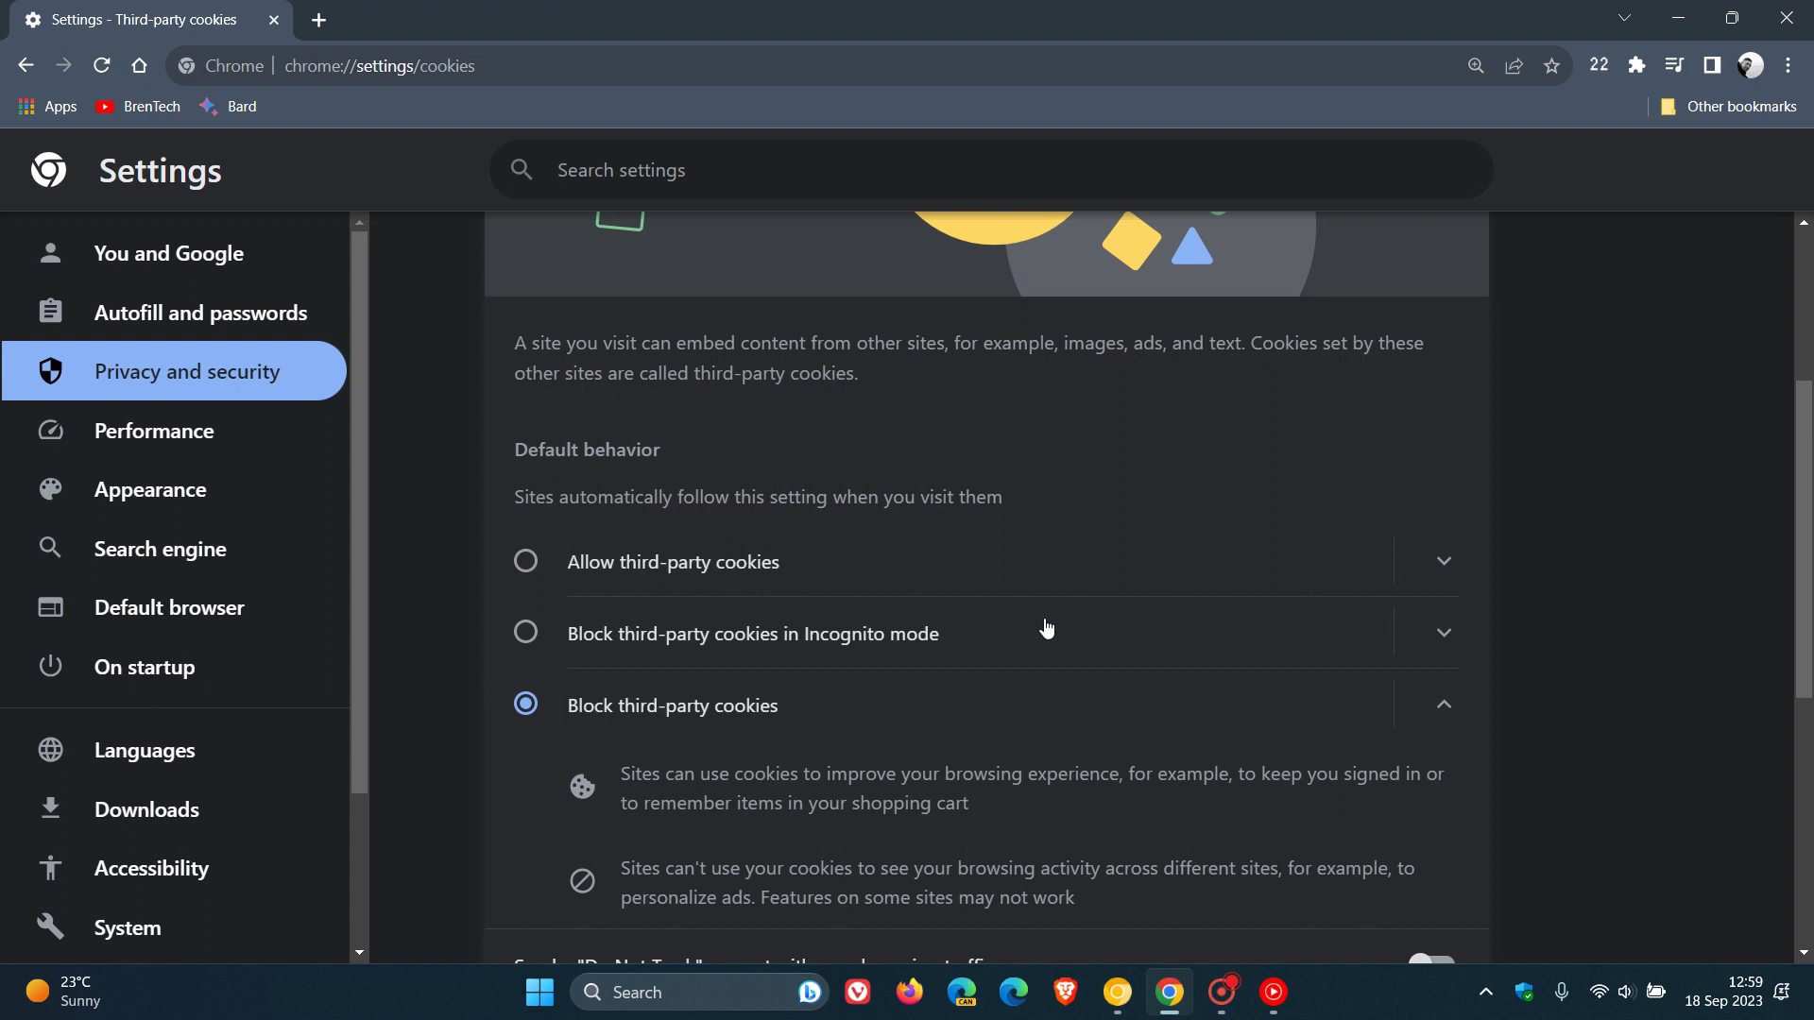
pyautogui.scroll(-1, 1024, 661)
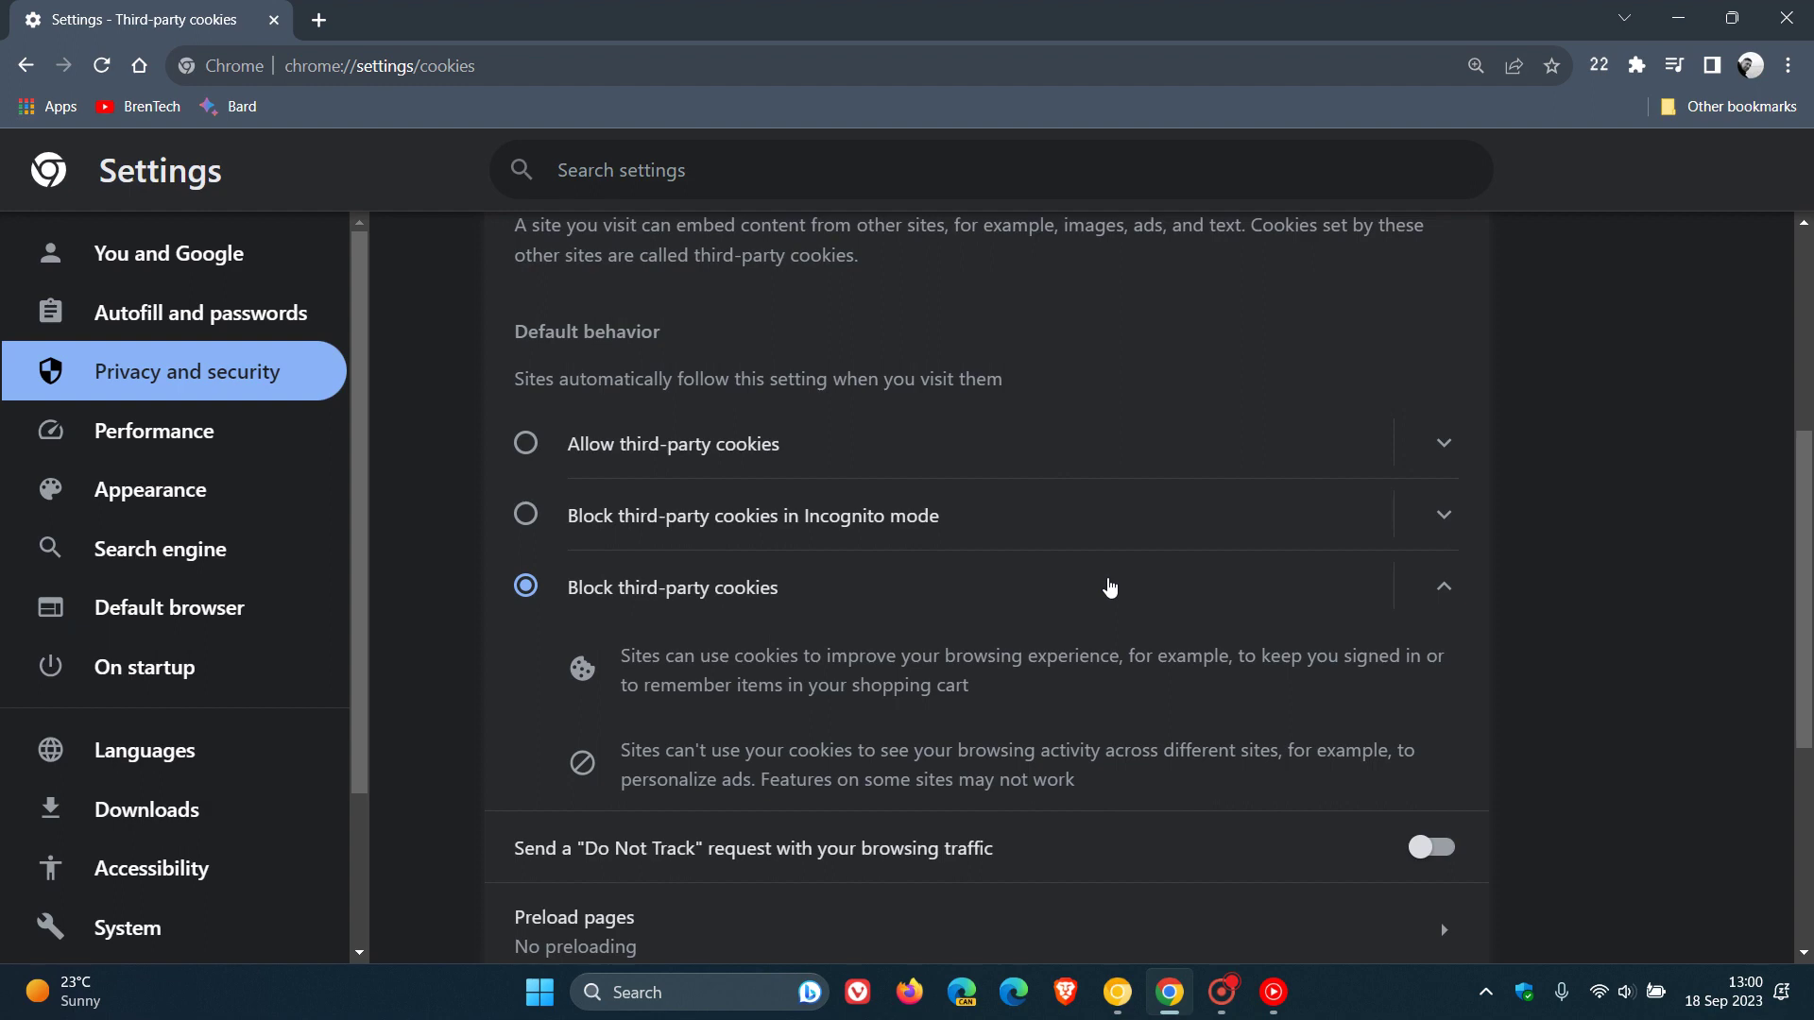
# Step: Return to Privacy and security, where Third-party cookies reads 'Third-party cookies are blocked'
pyautogui.scroll(5, 1110, 587)
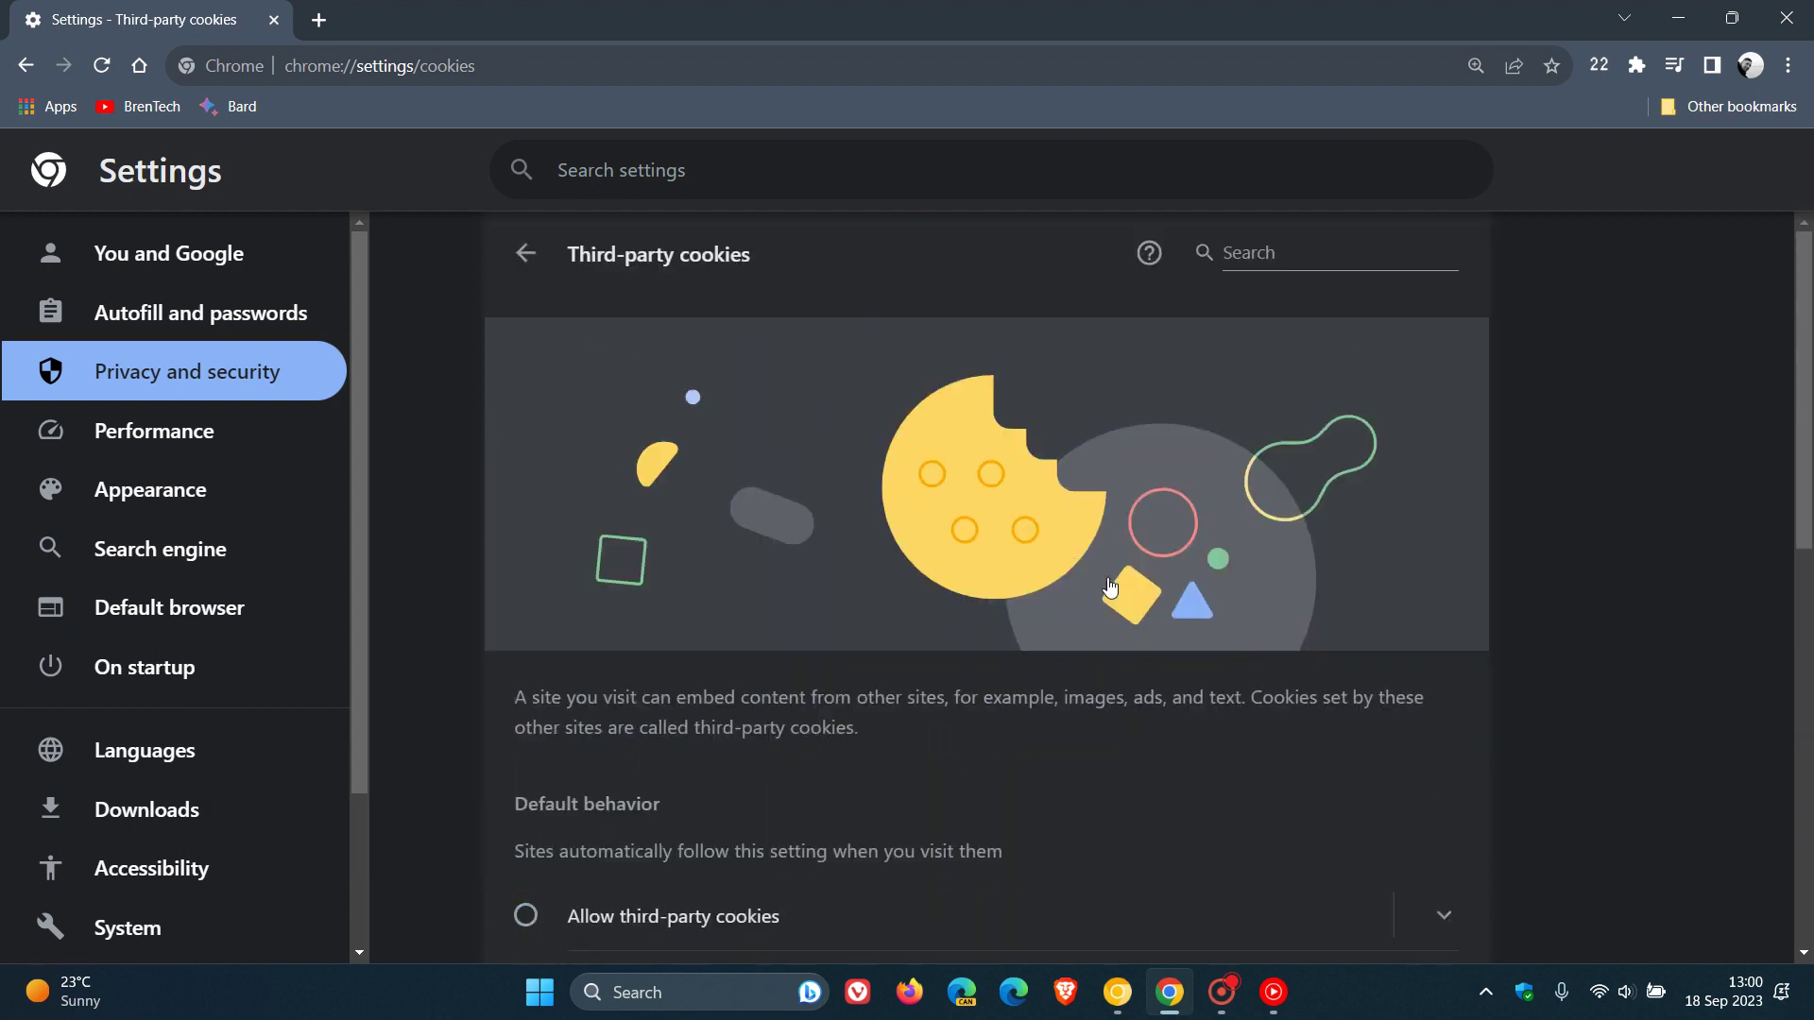
pyautogui.click(531, 255)
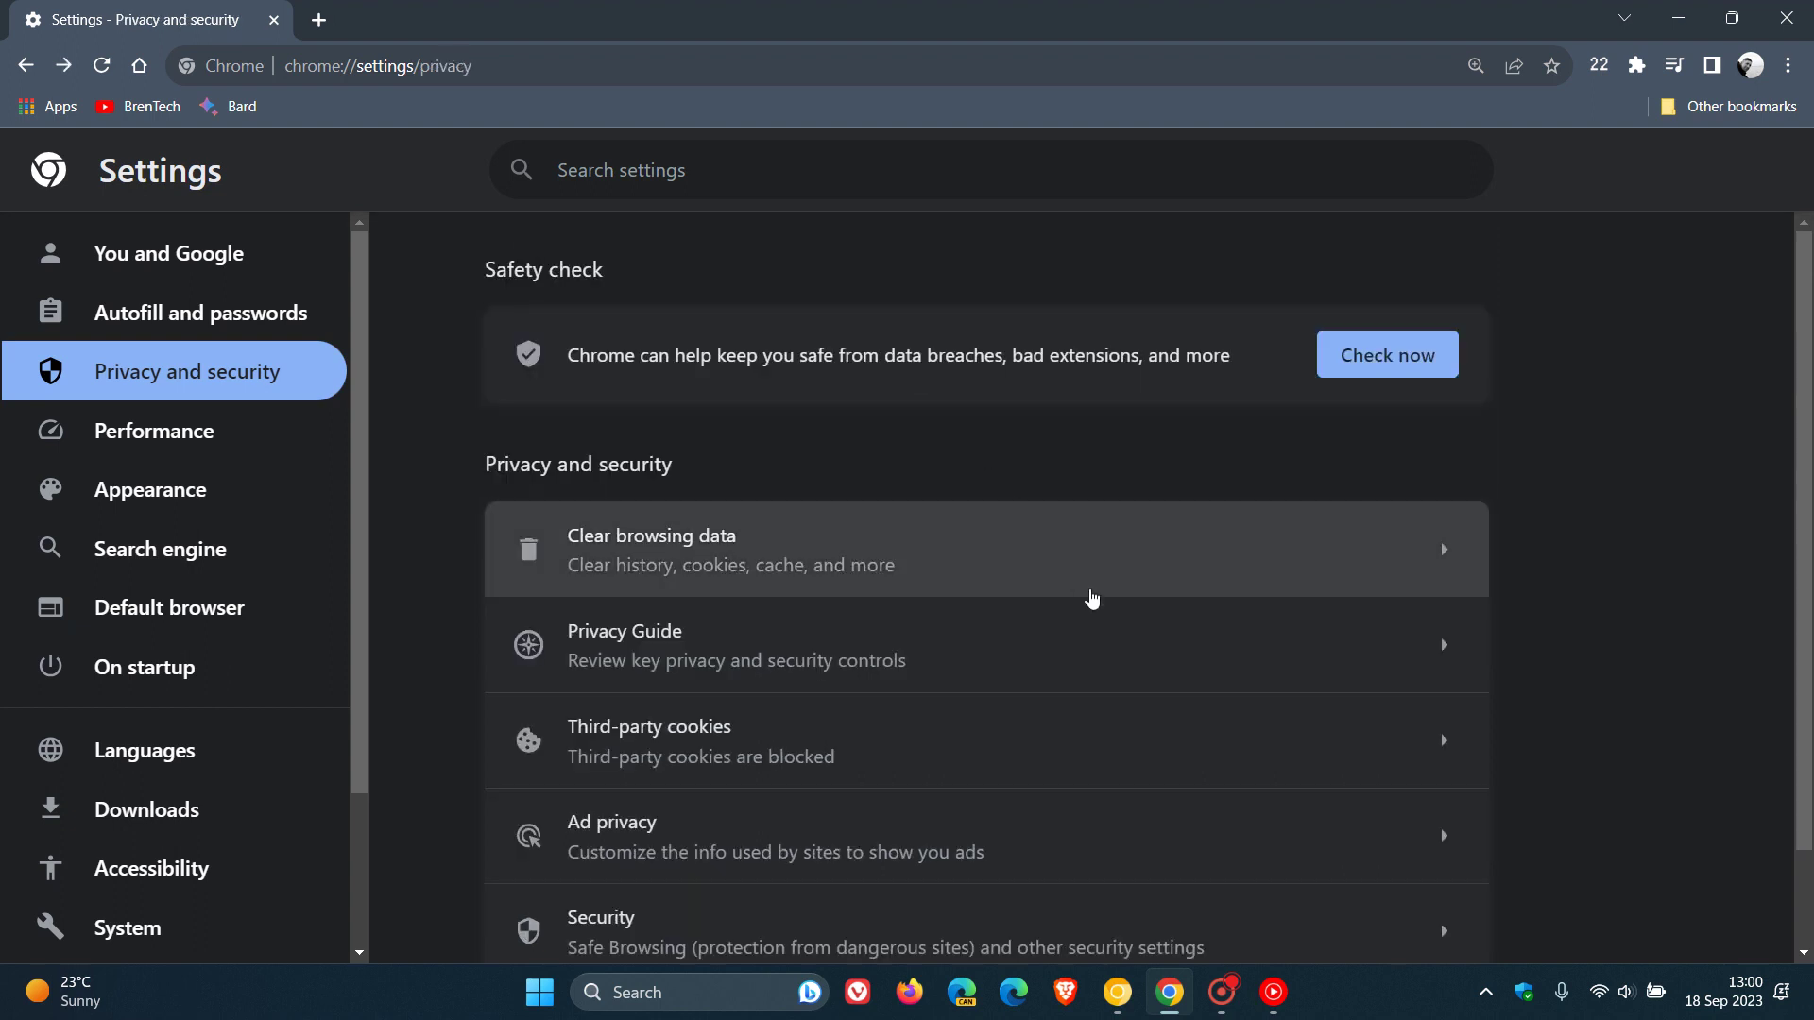
pyautogui.scroll(-1, 1086, 595)
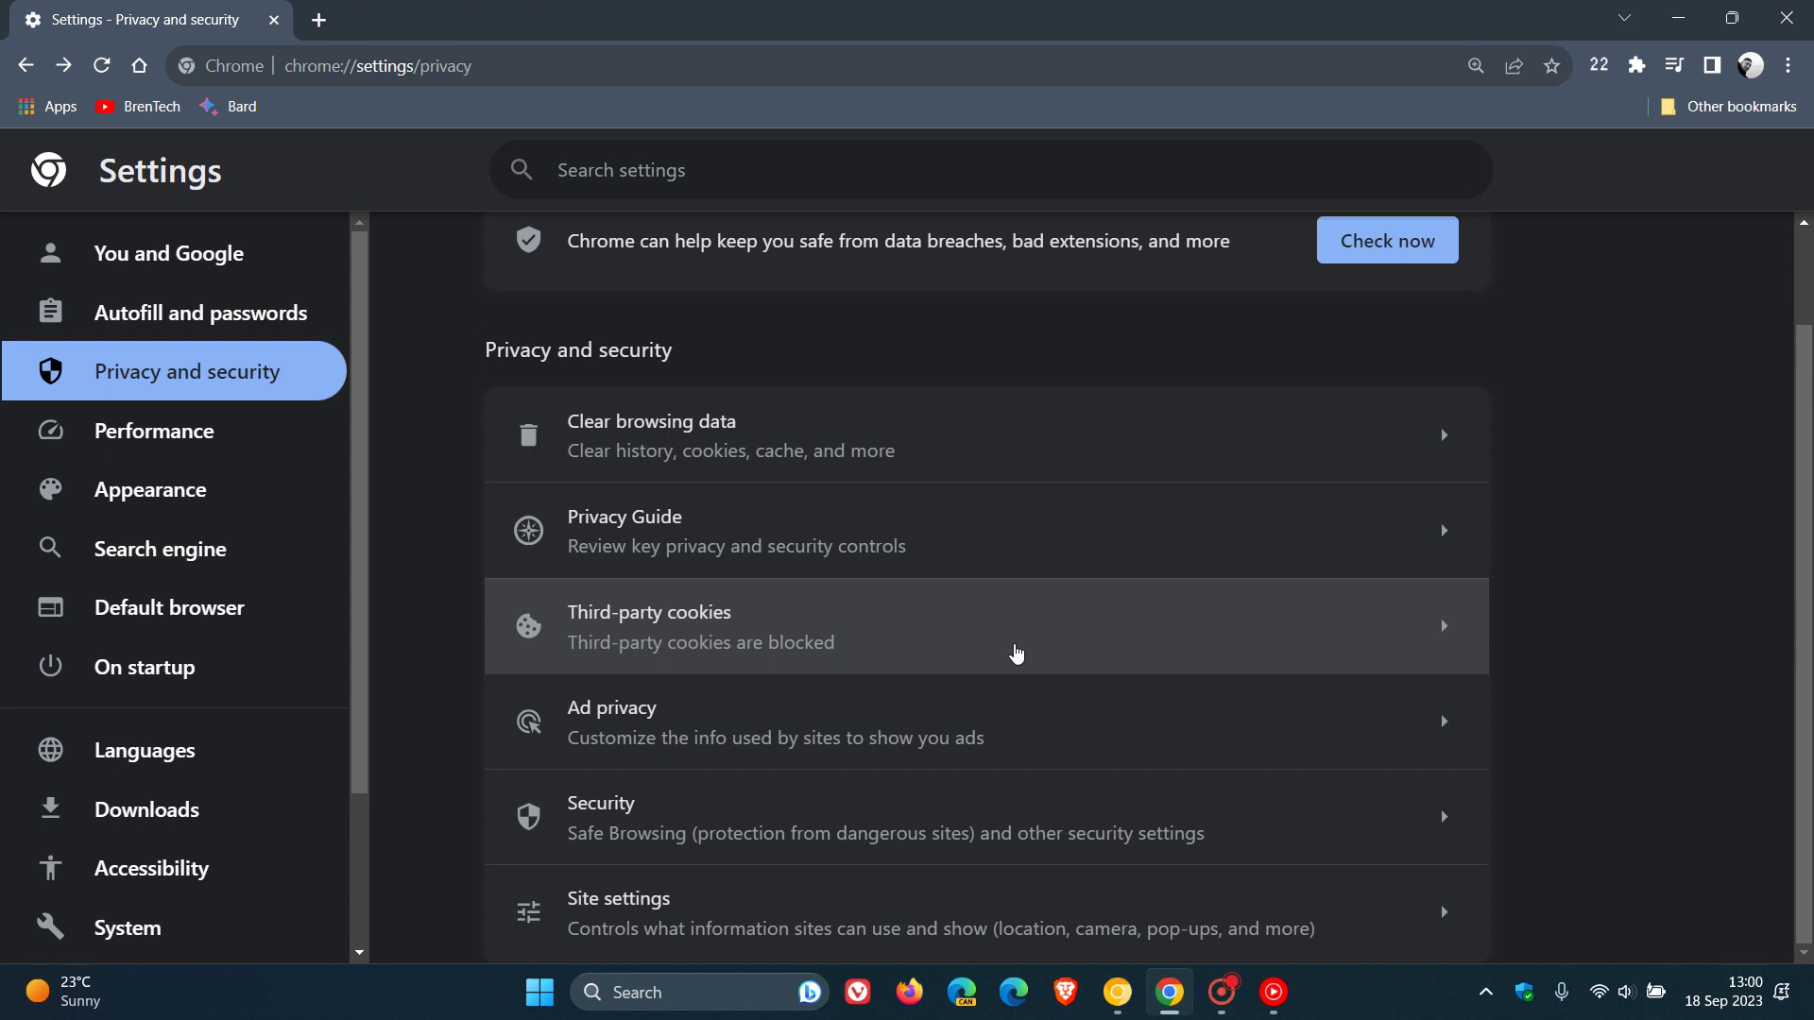
# Step: Bring Chrome Canary forward and open its Privacy and security settings from the browser menu
pyautogui.click(1119, 1002)
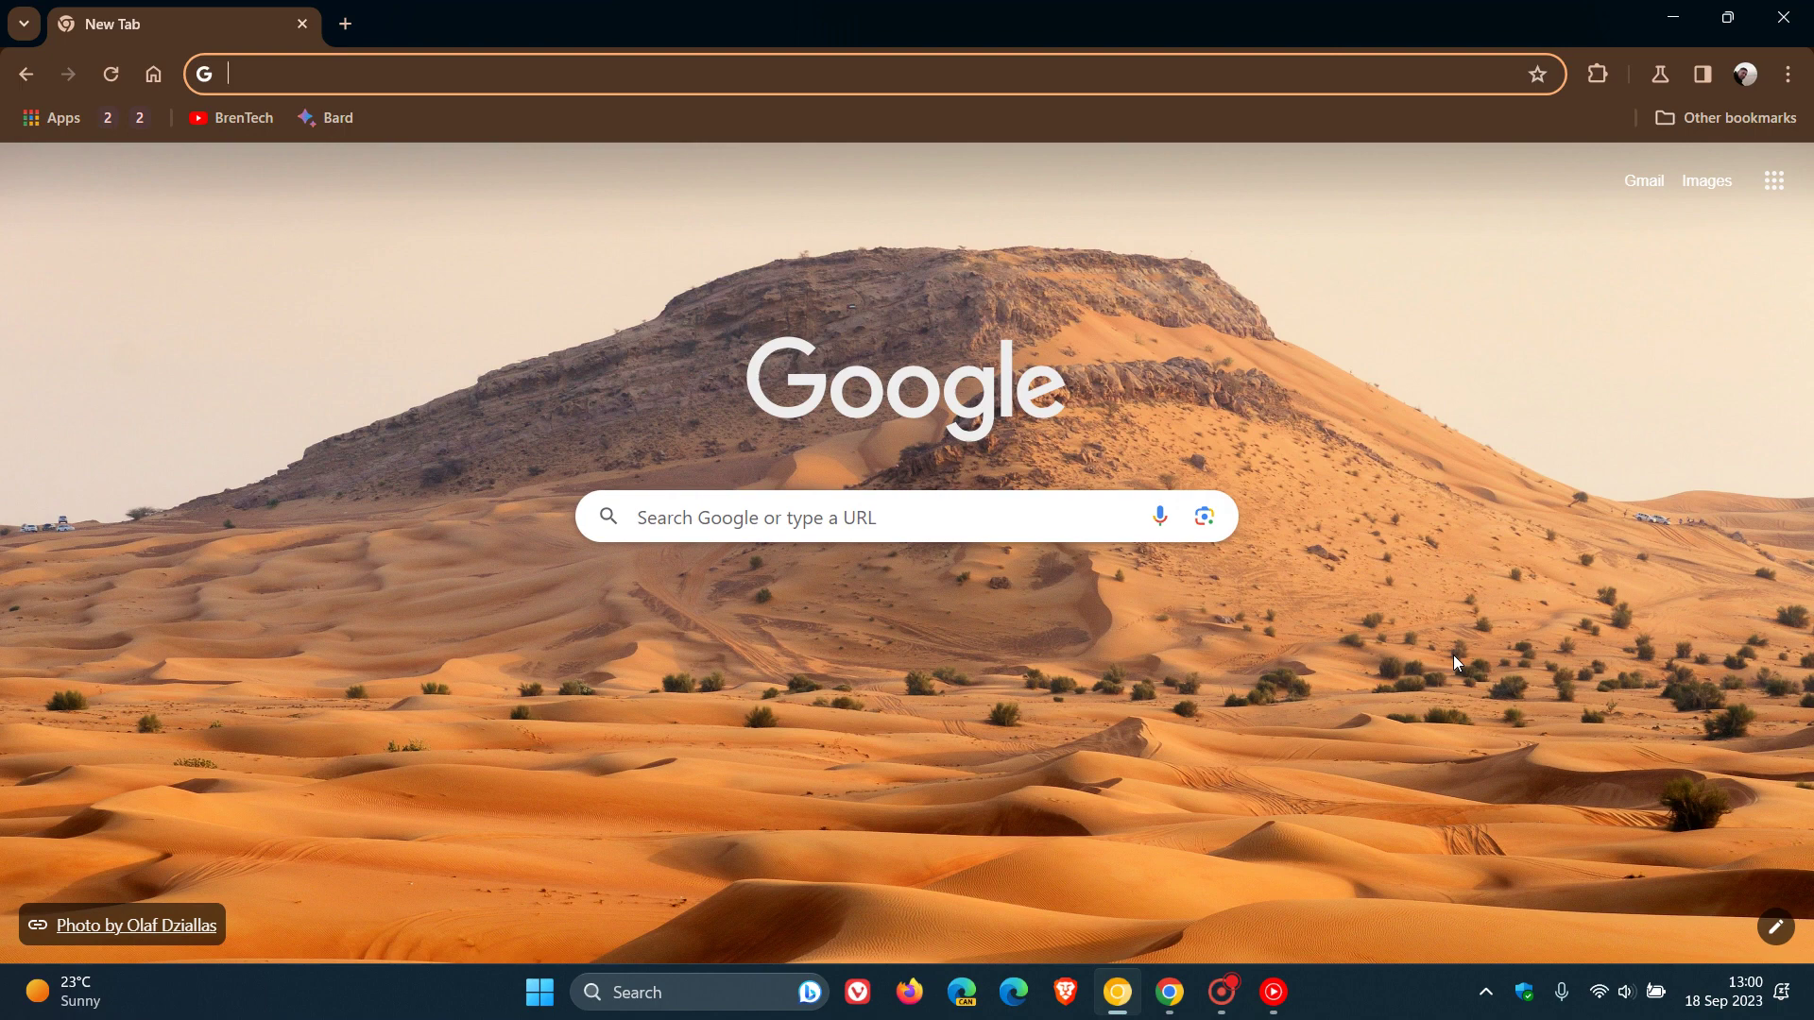
pyautogui.click(1788, 74)
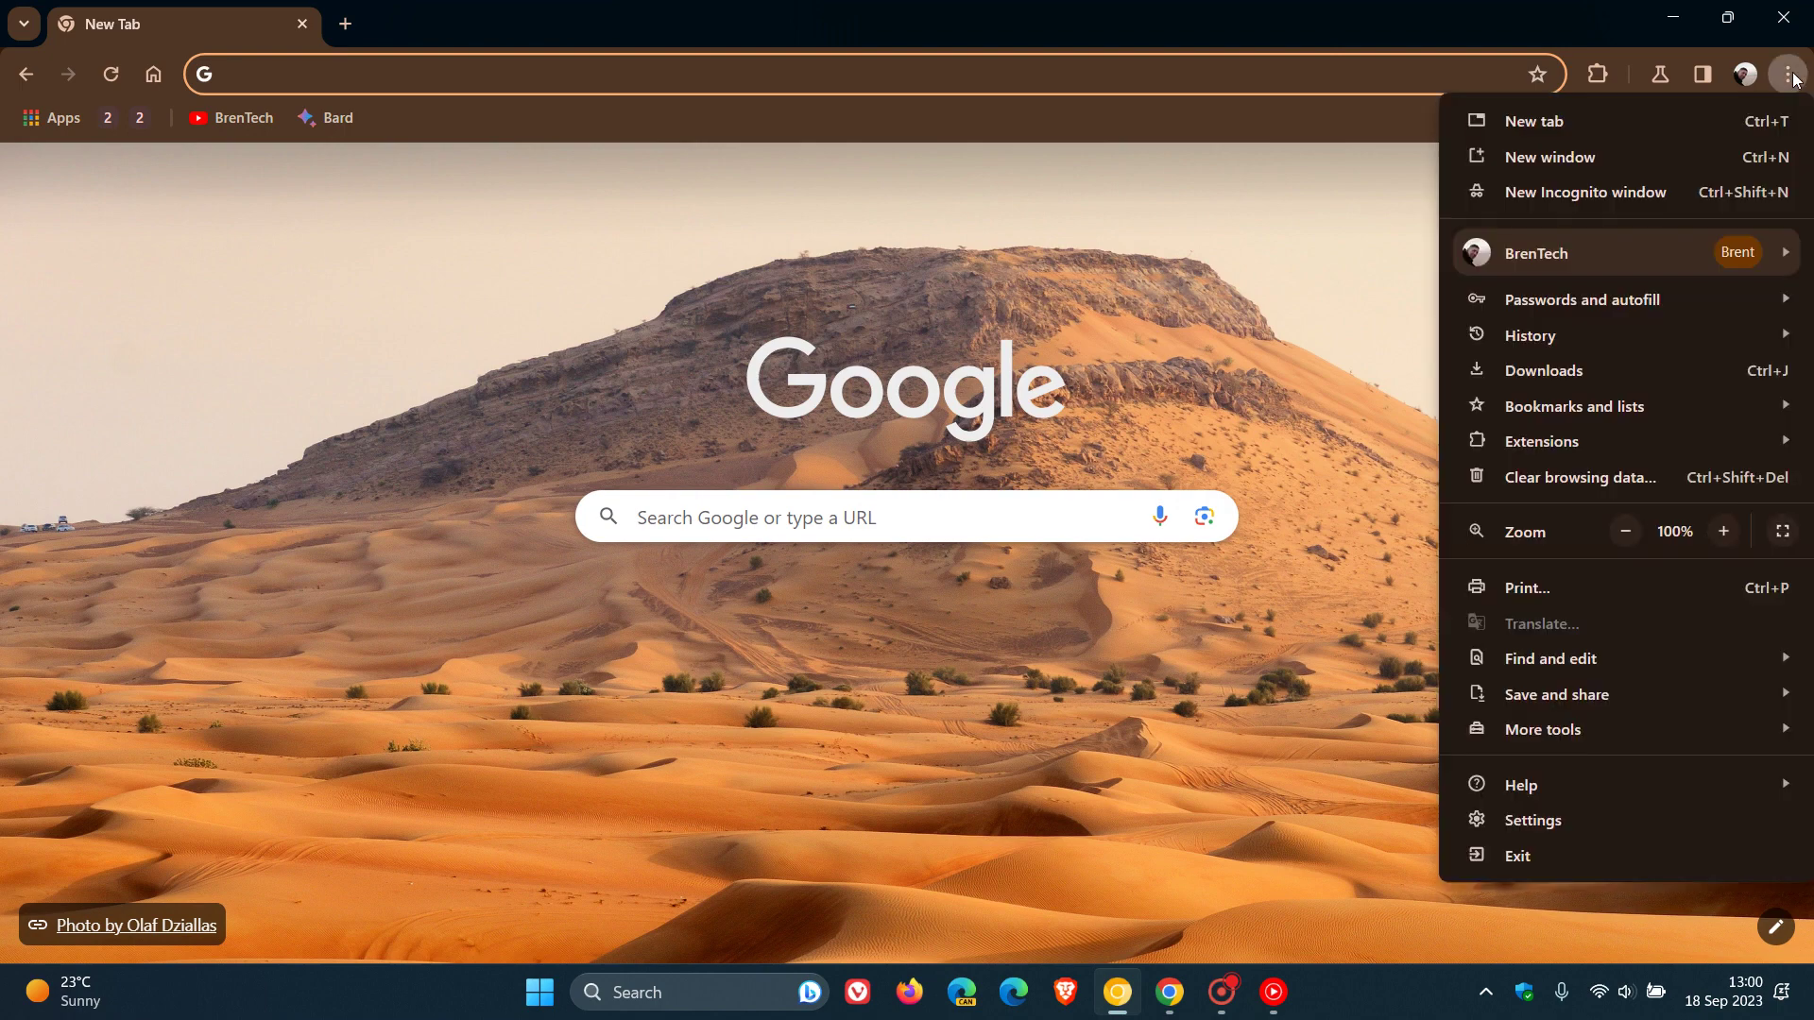
pyautogui.click(1550, 824)
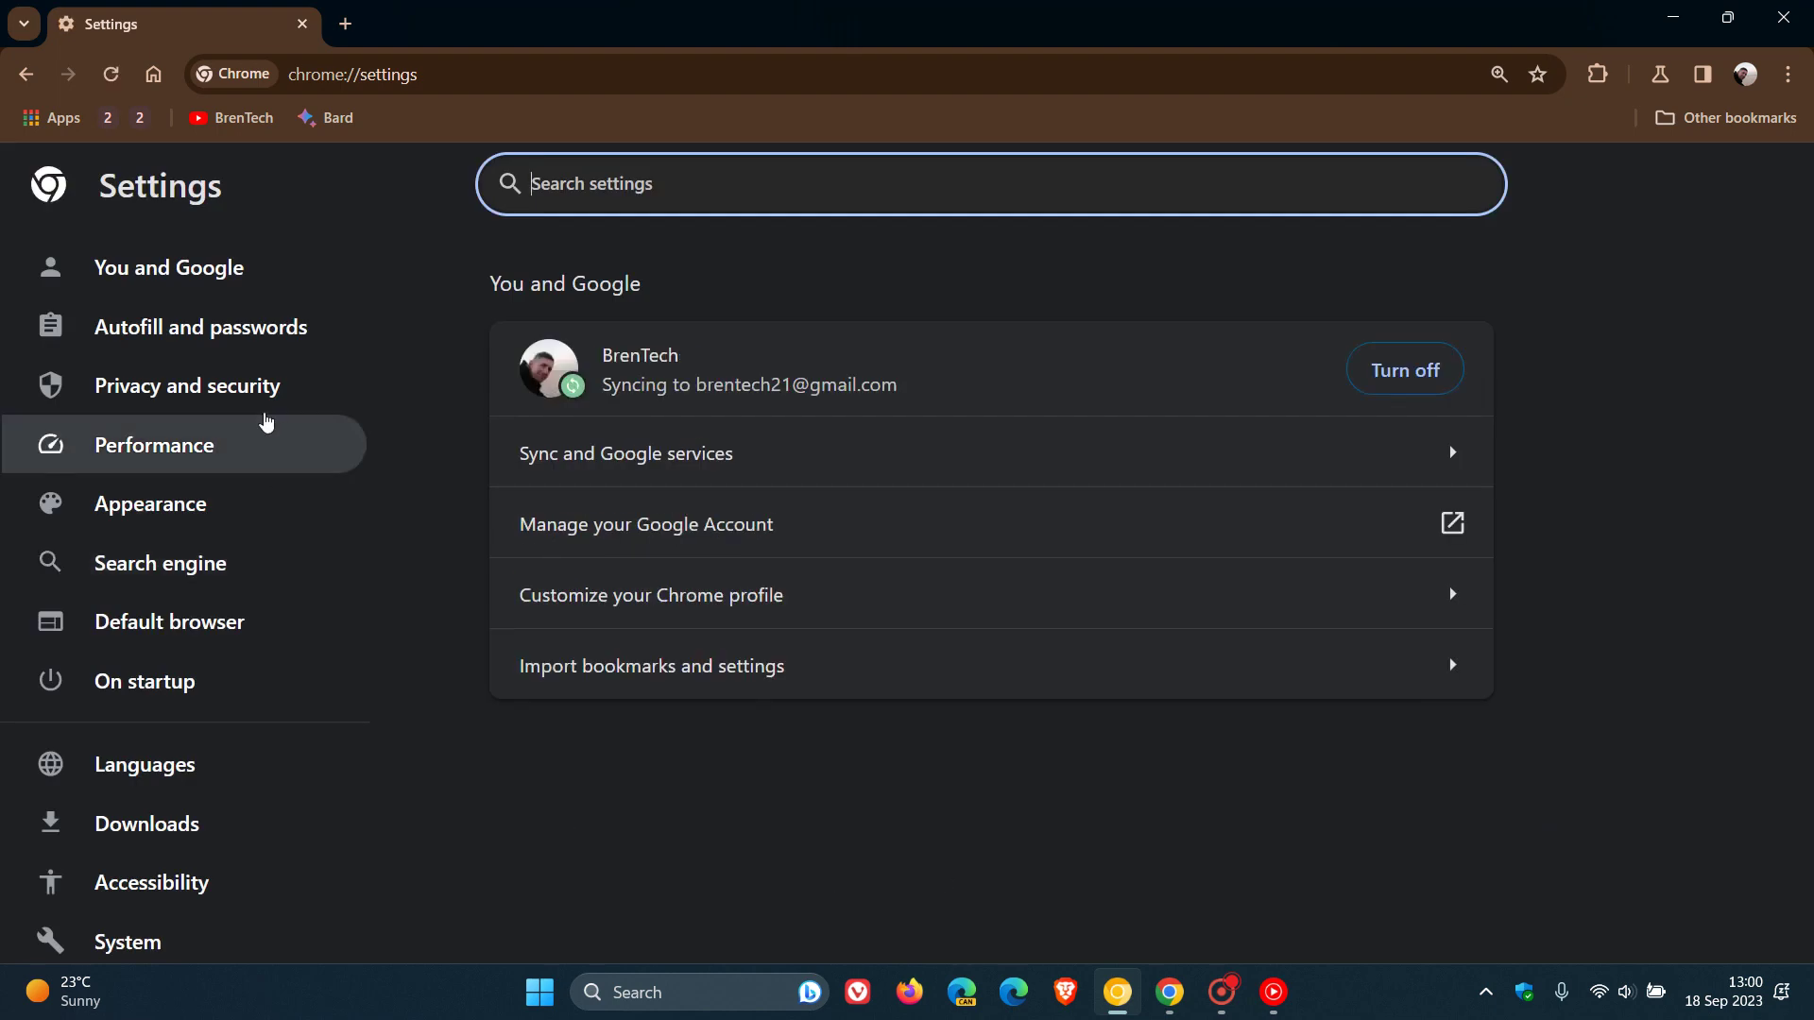
pyautogui.click(225, 386)
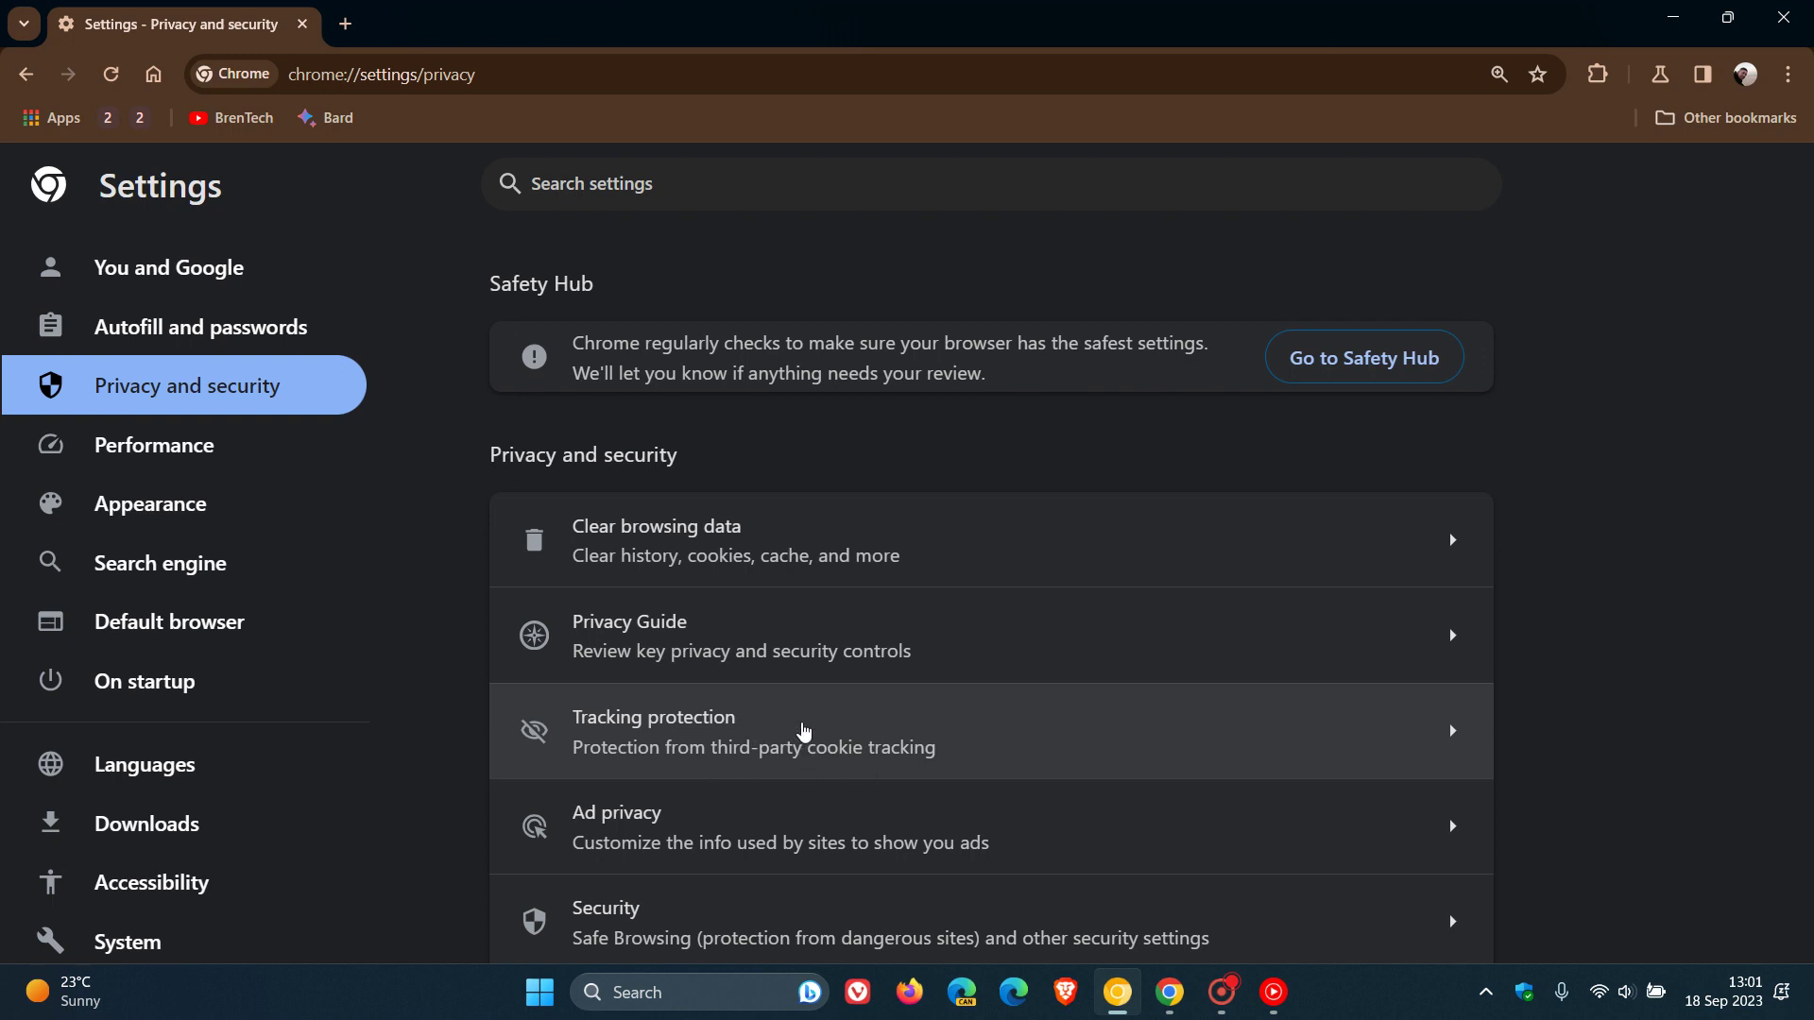
# Step: Open Canary's Tracking protection page and compare it with Chrome stable's Third-party cookies page
pyautogui.click(803, 730)
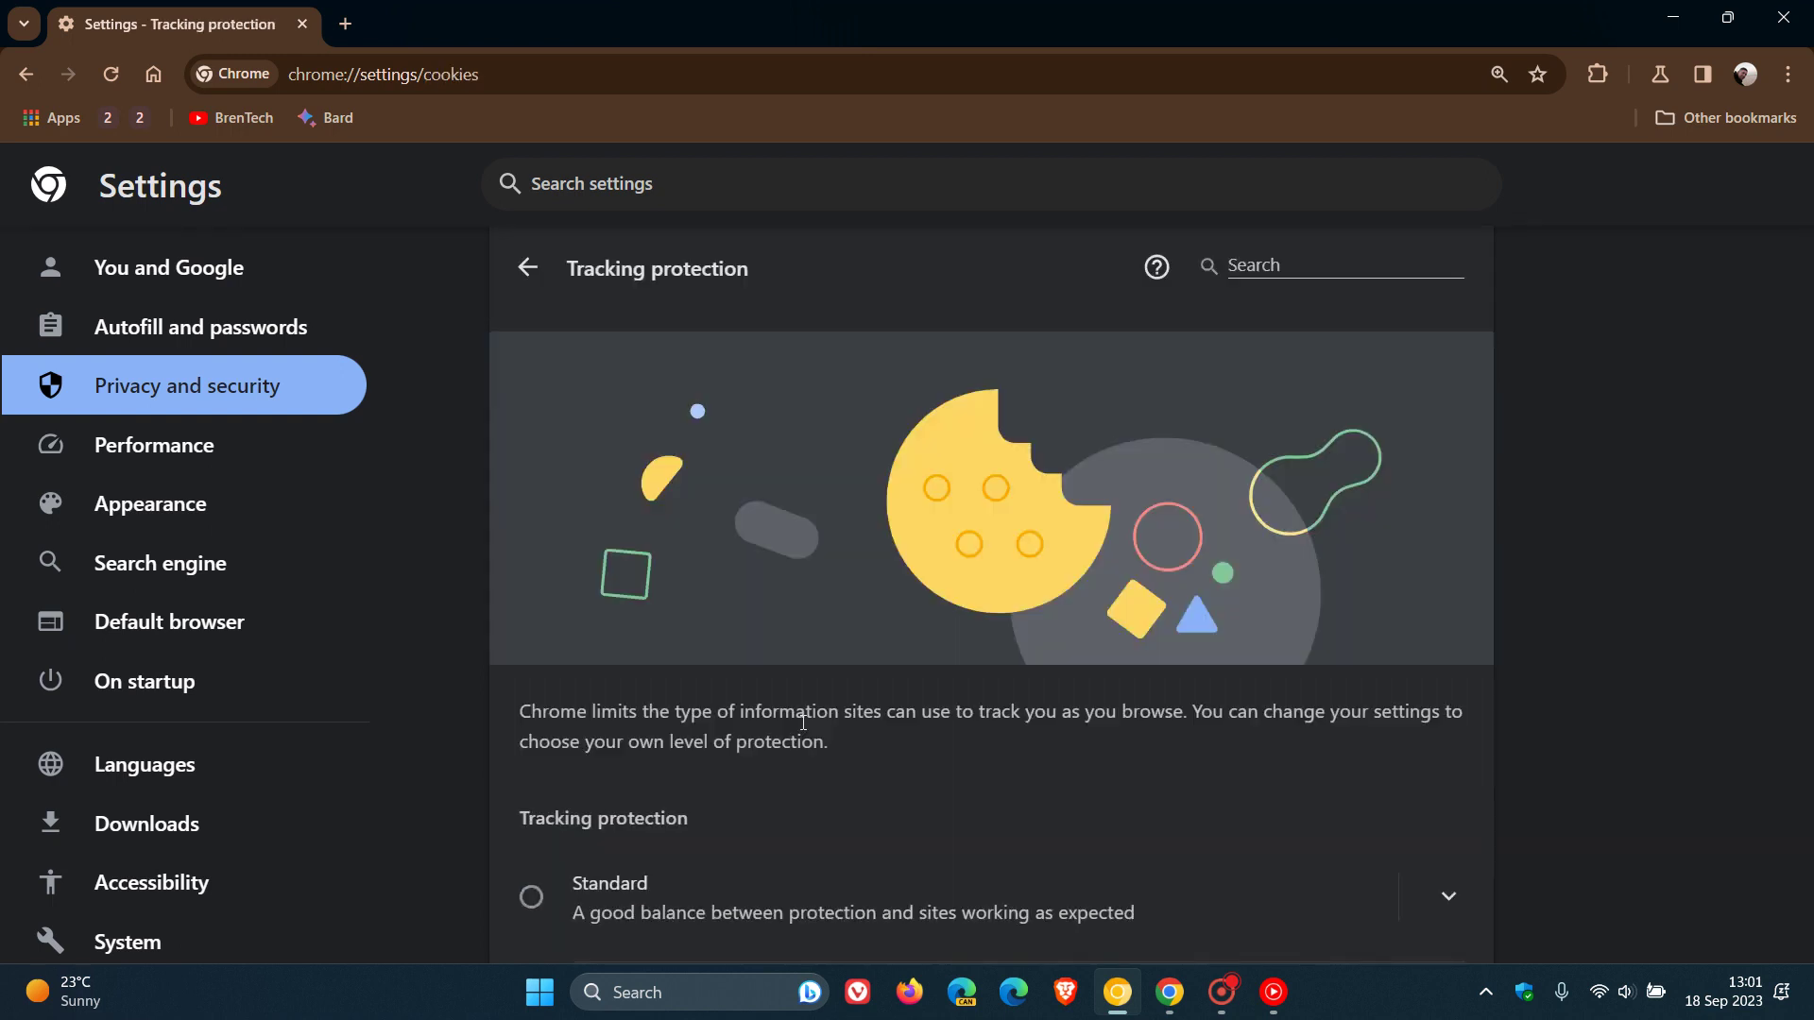
pyautogui.scroll(-4, 1612, 567)
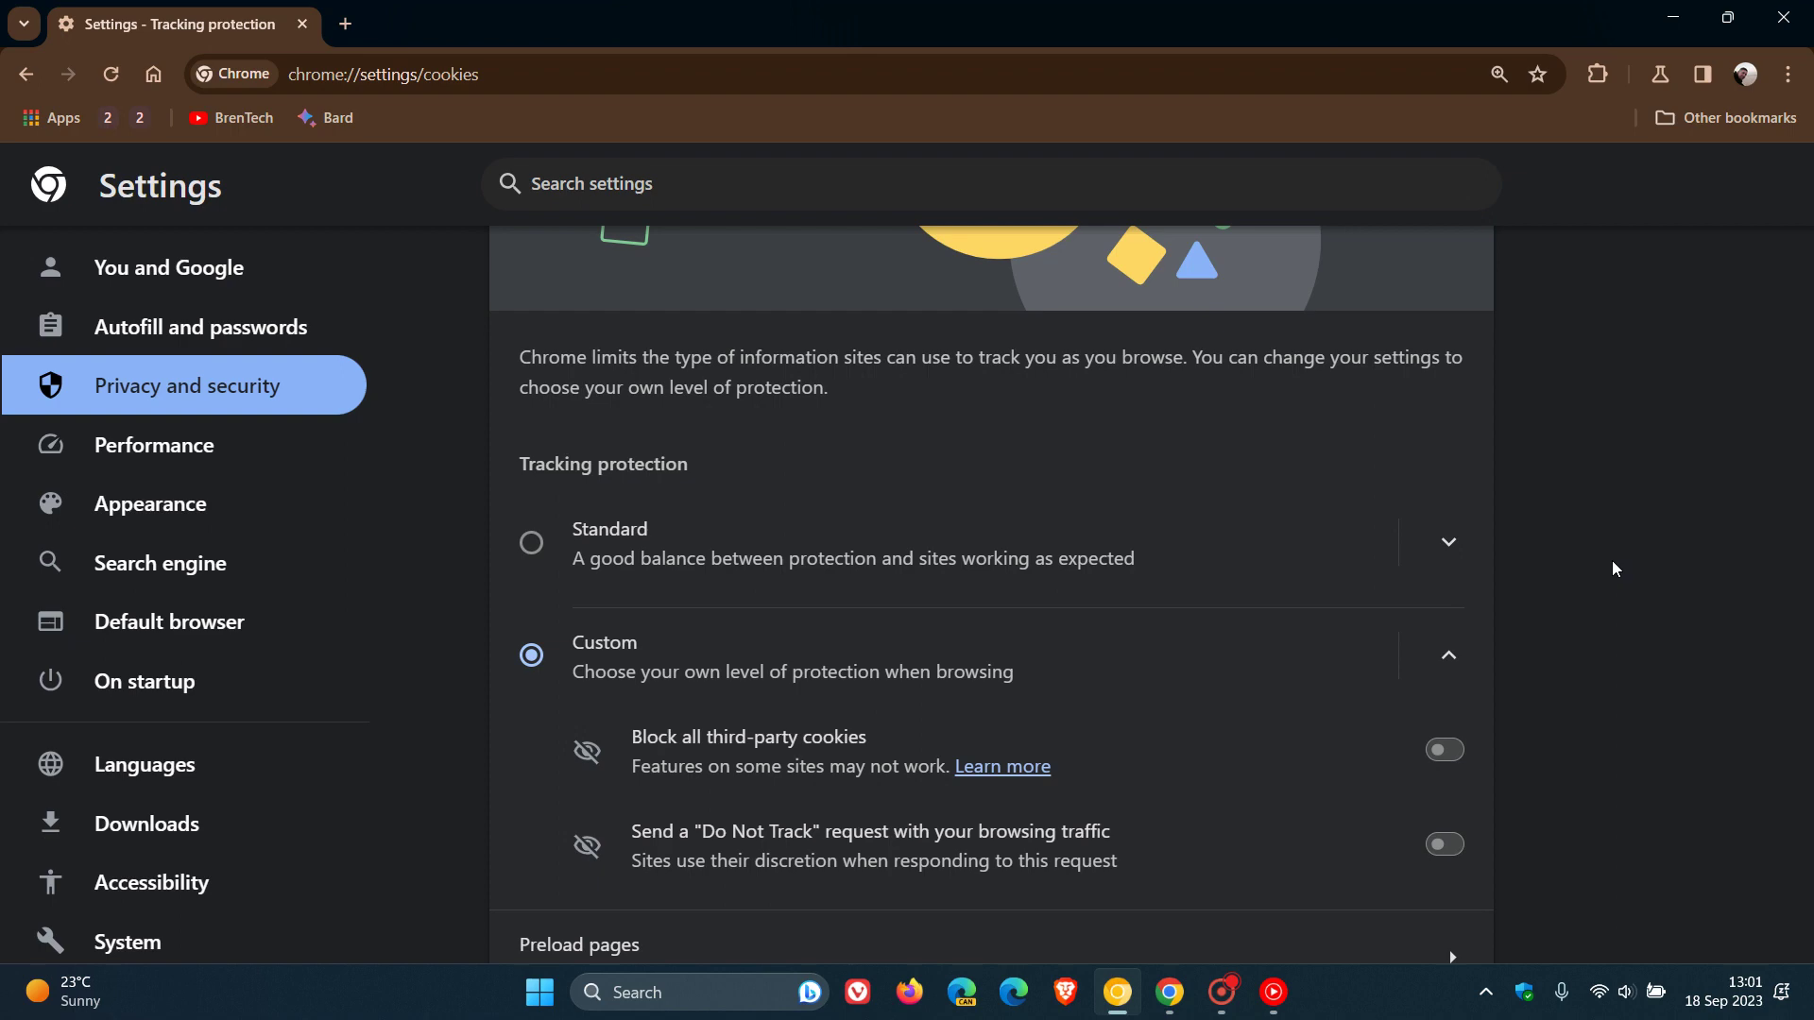
pyautogui.click(1171, 1007)
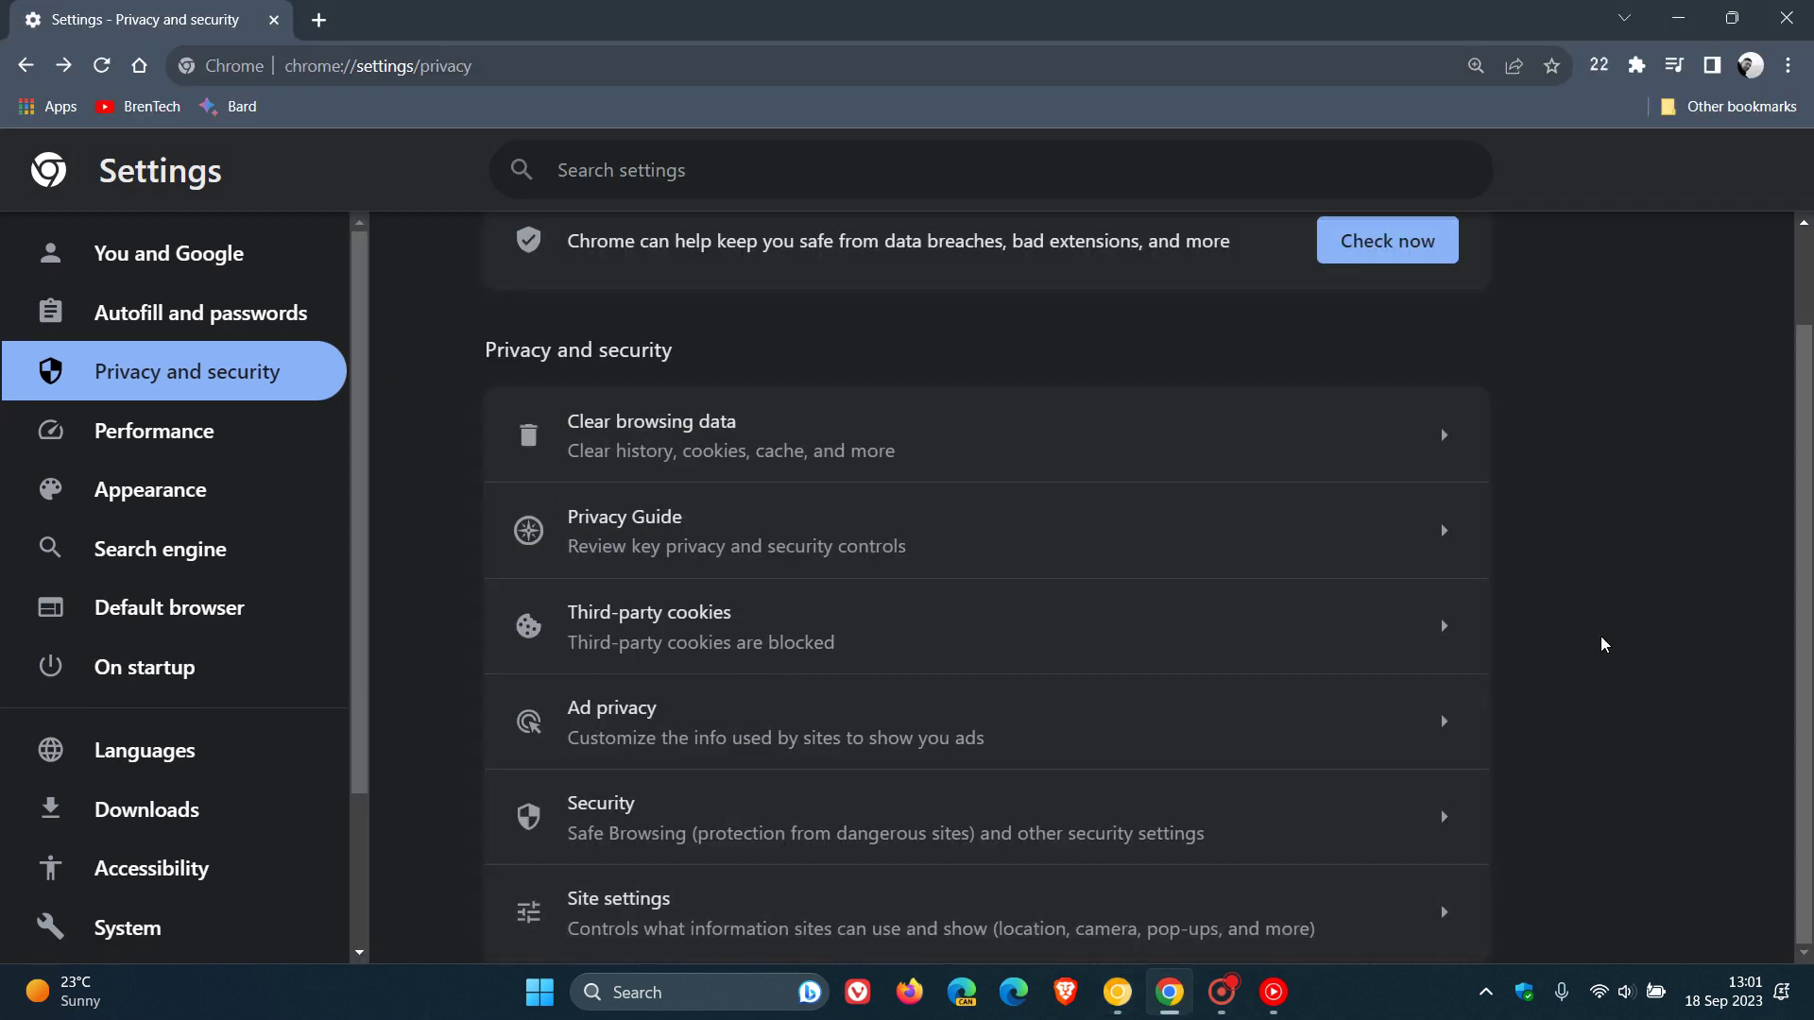
pyautogui.click(962, 638)
pyautogui.scroll(-5, 1561, 591)
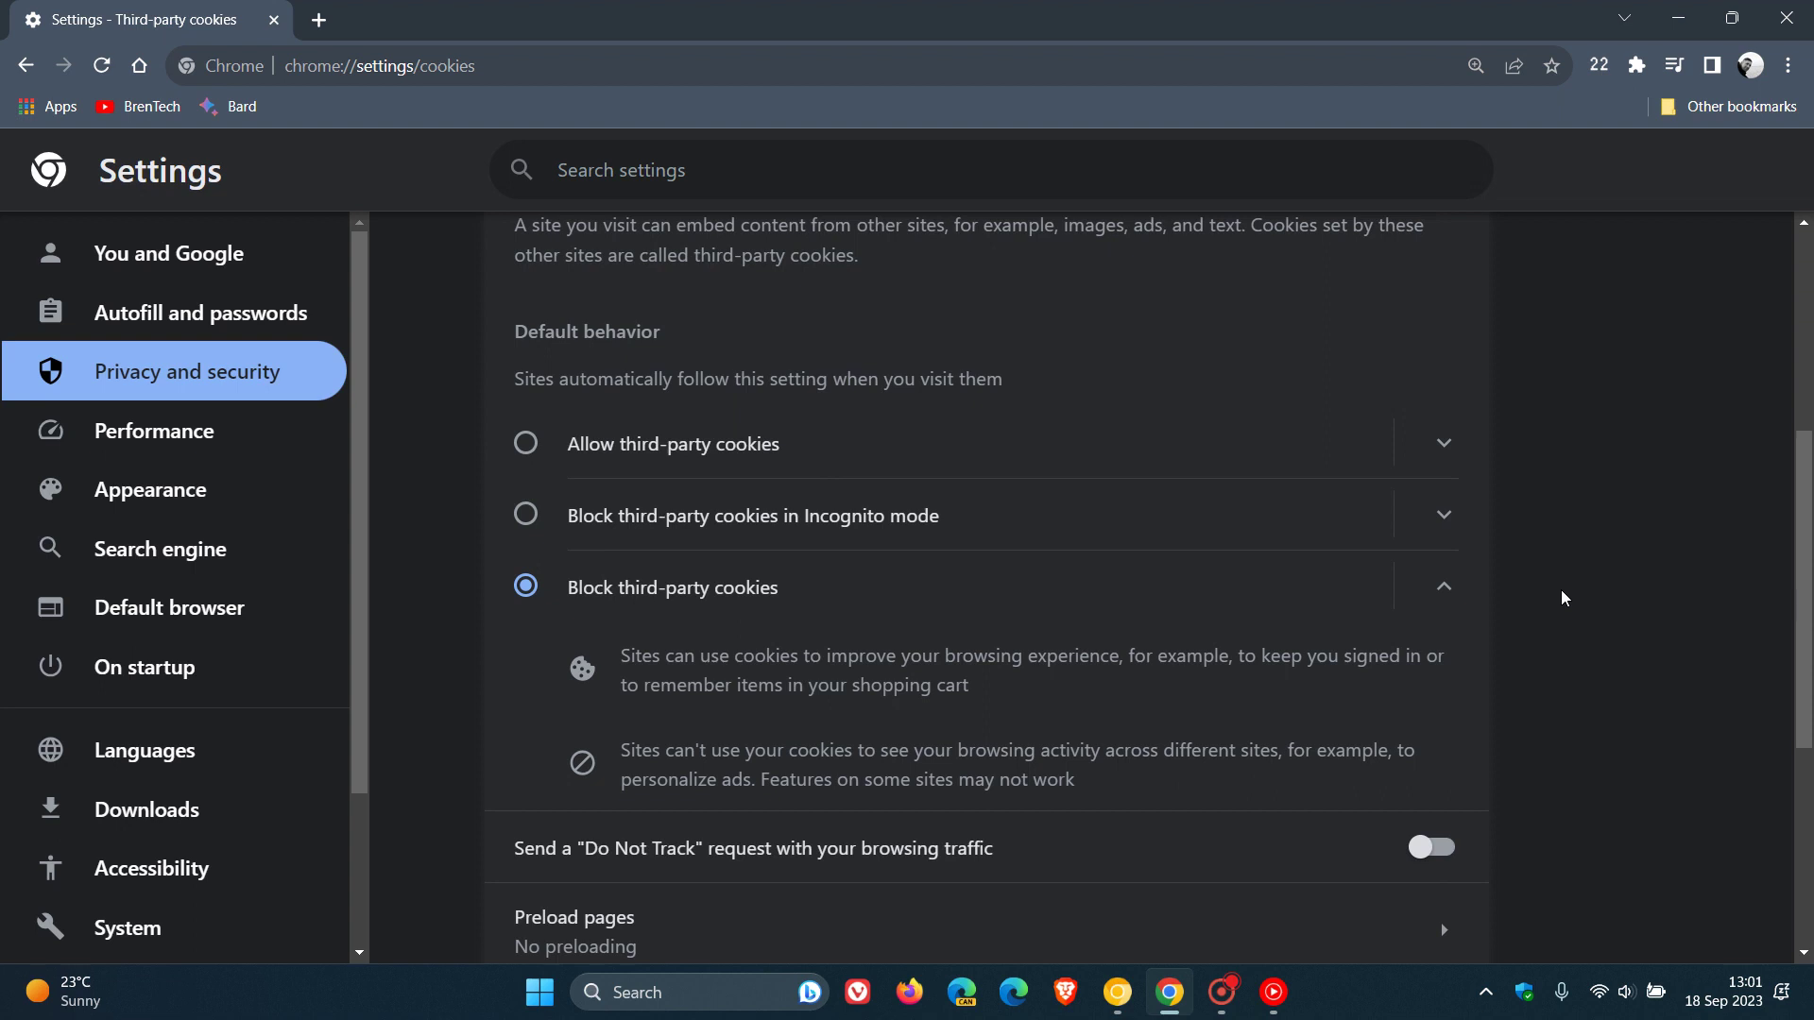
# Step: Set Canary's tracking protection to Custom with Block all third-party cookies switched on
pyautogui.click(1122, 1013)
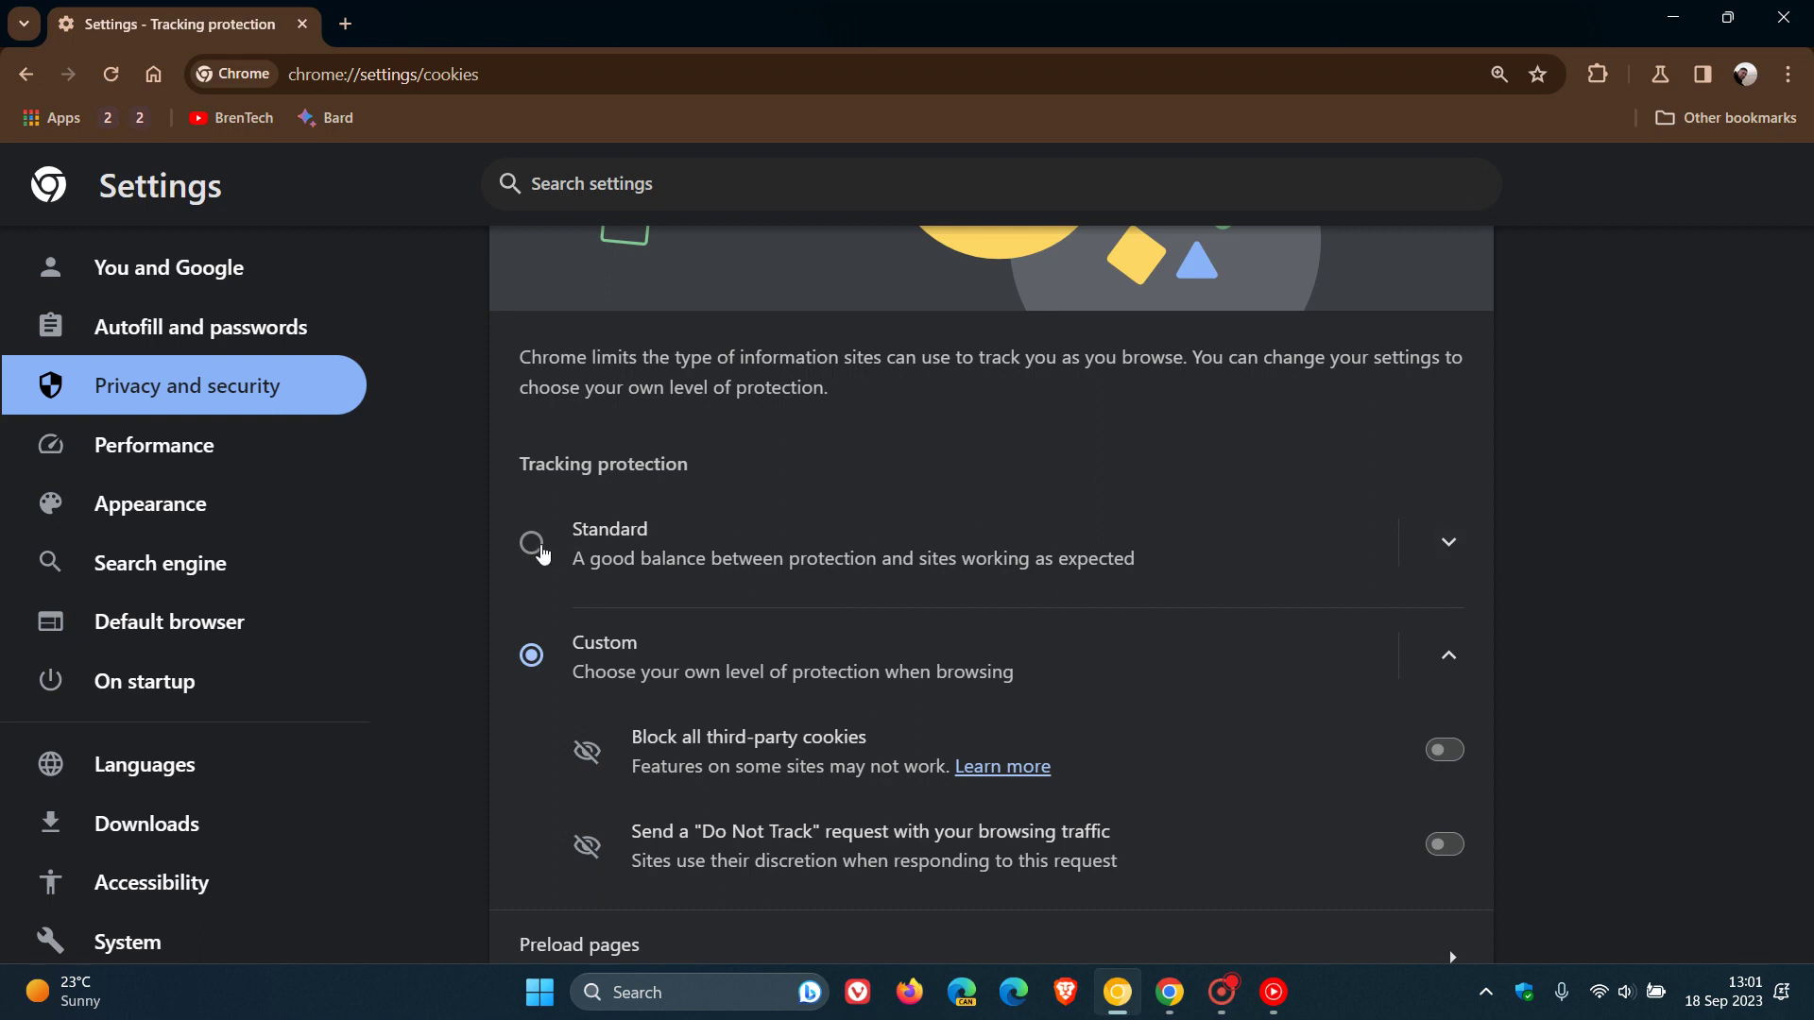
pyautogui.click(531, 544)
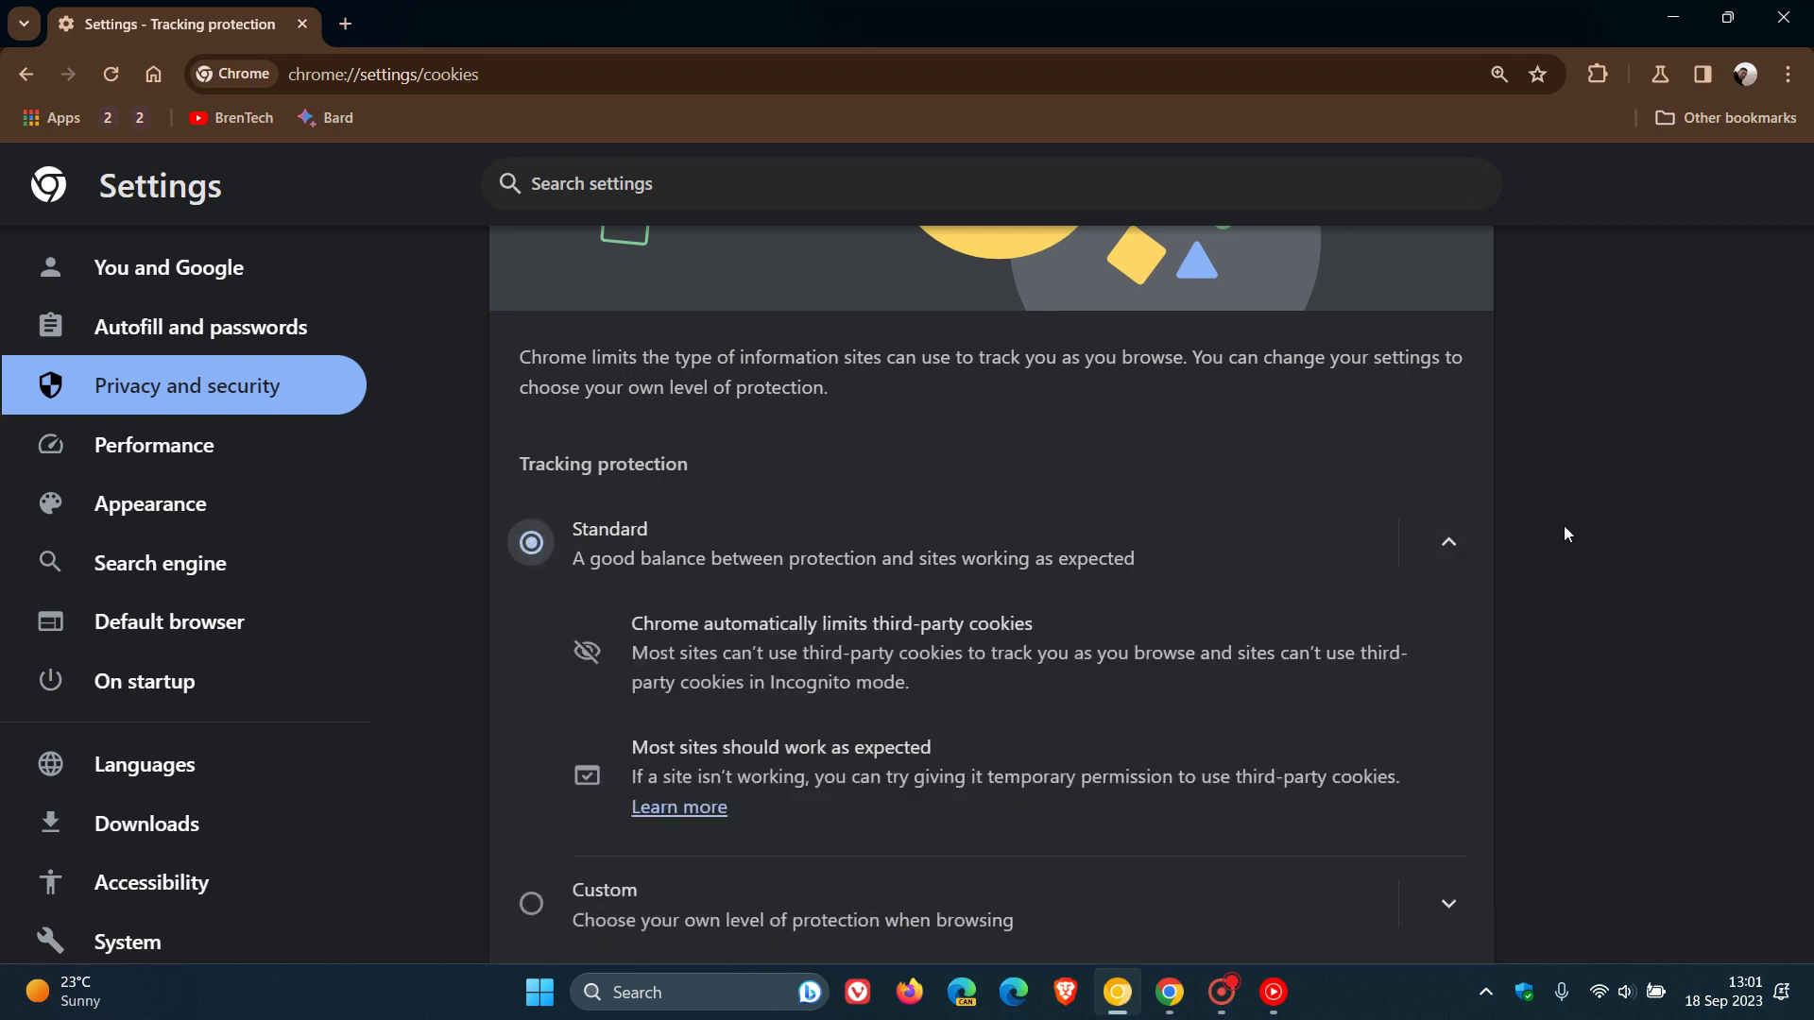
pyautogui.scroll(-1, 1563, 526)
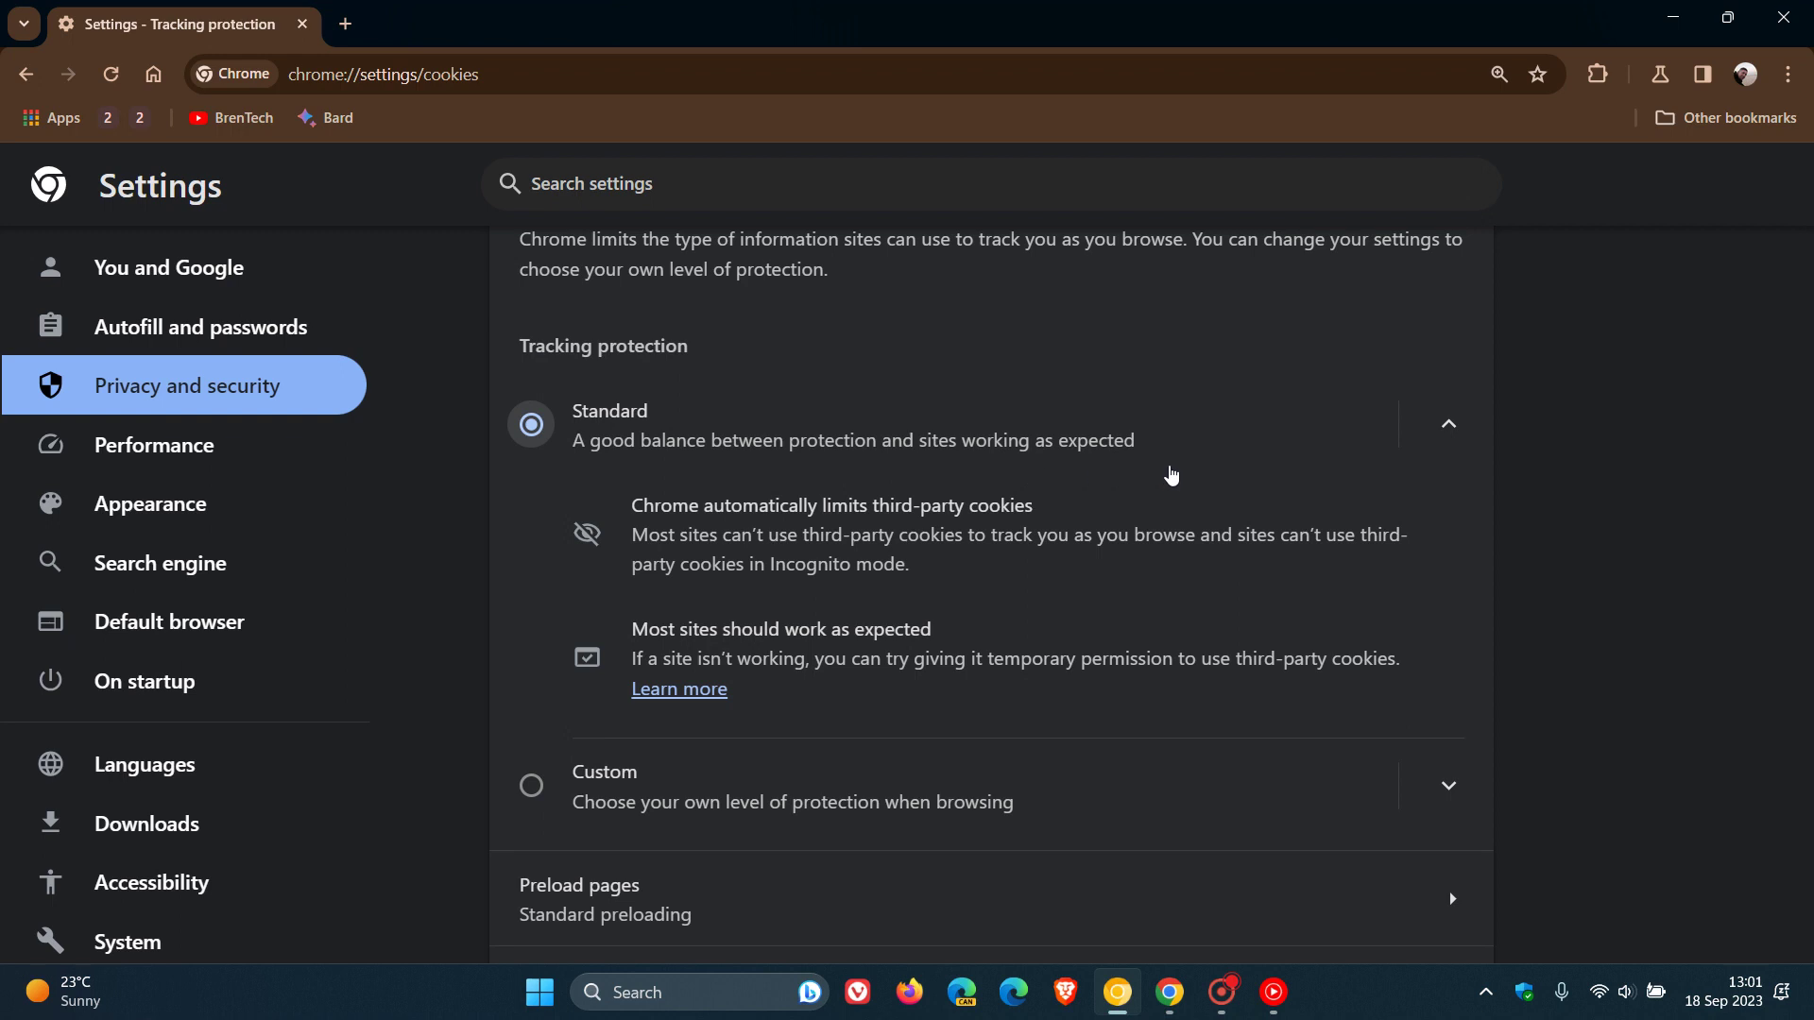
pyautogui.click(1220, 803)
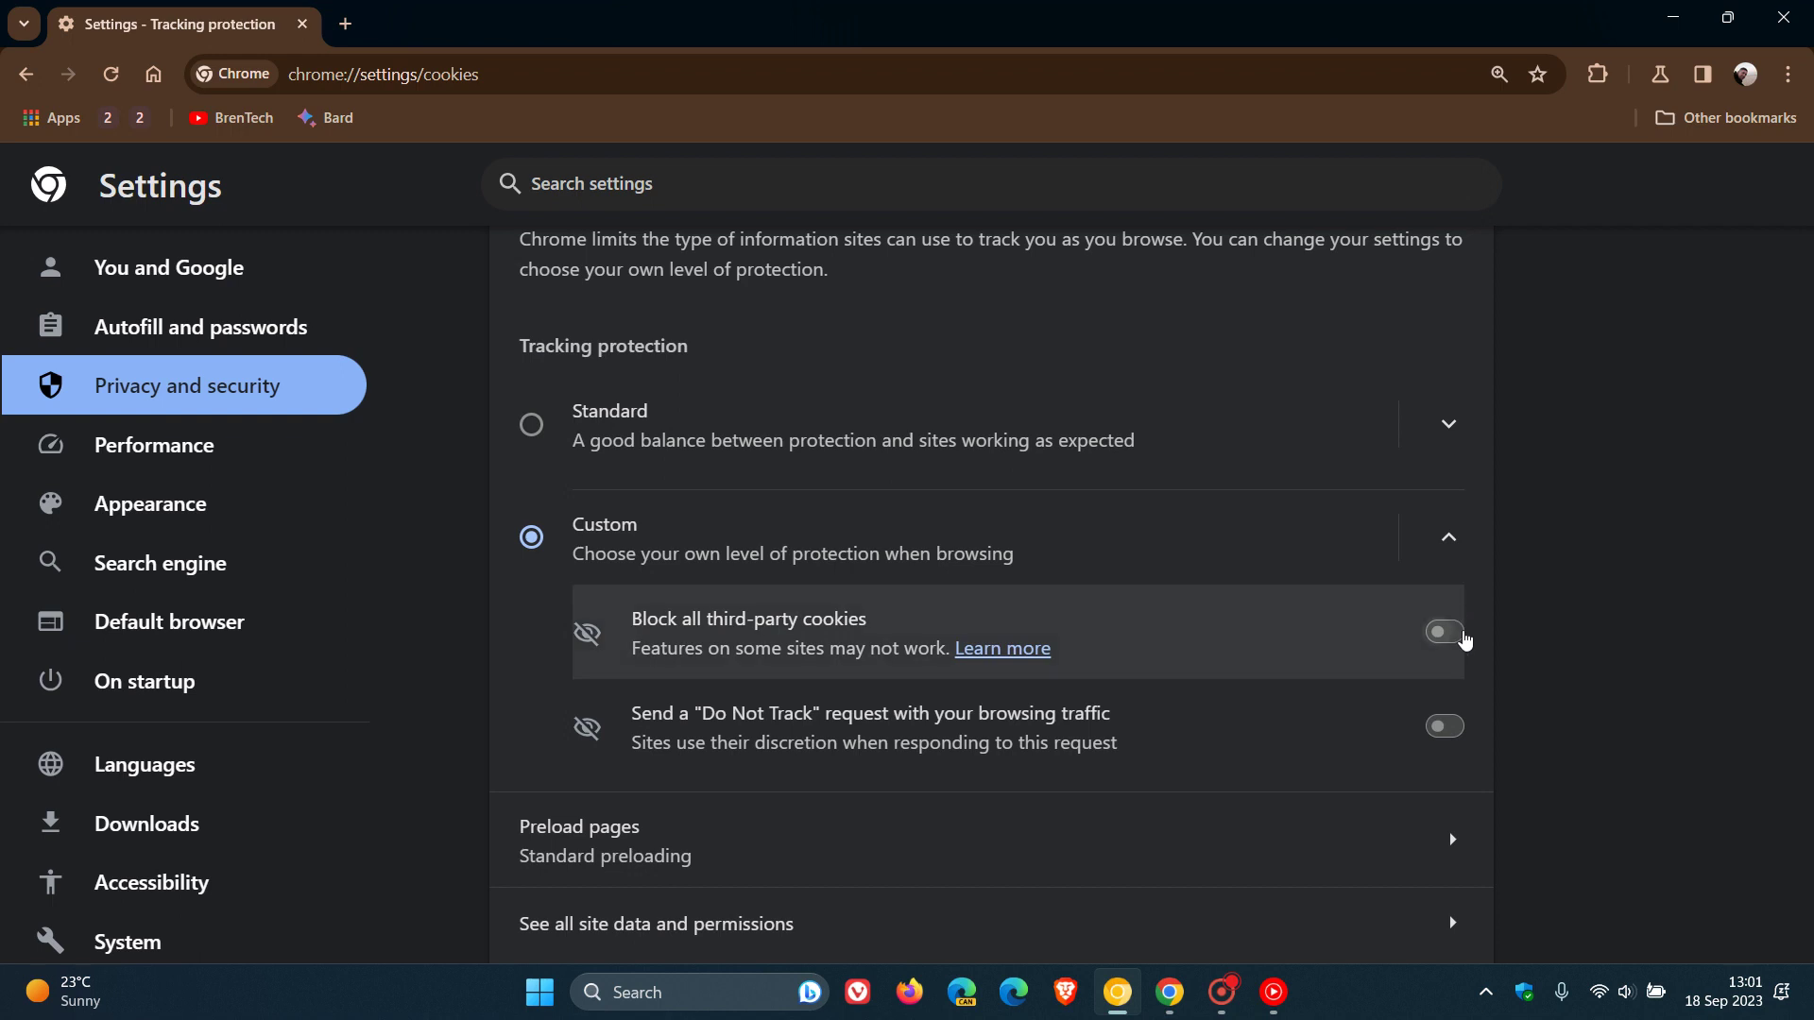
pyautogui.click(1455, 633)
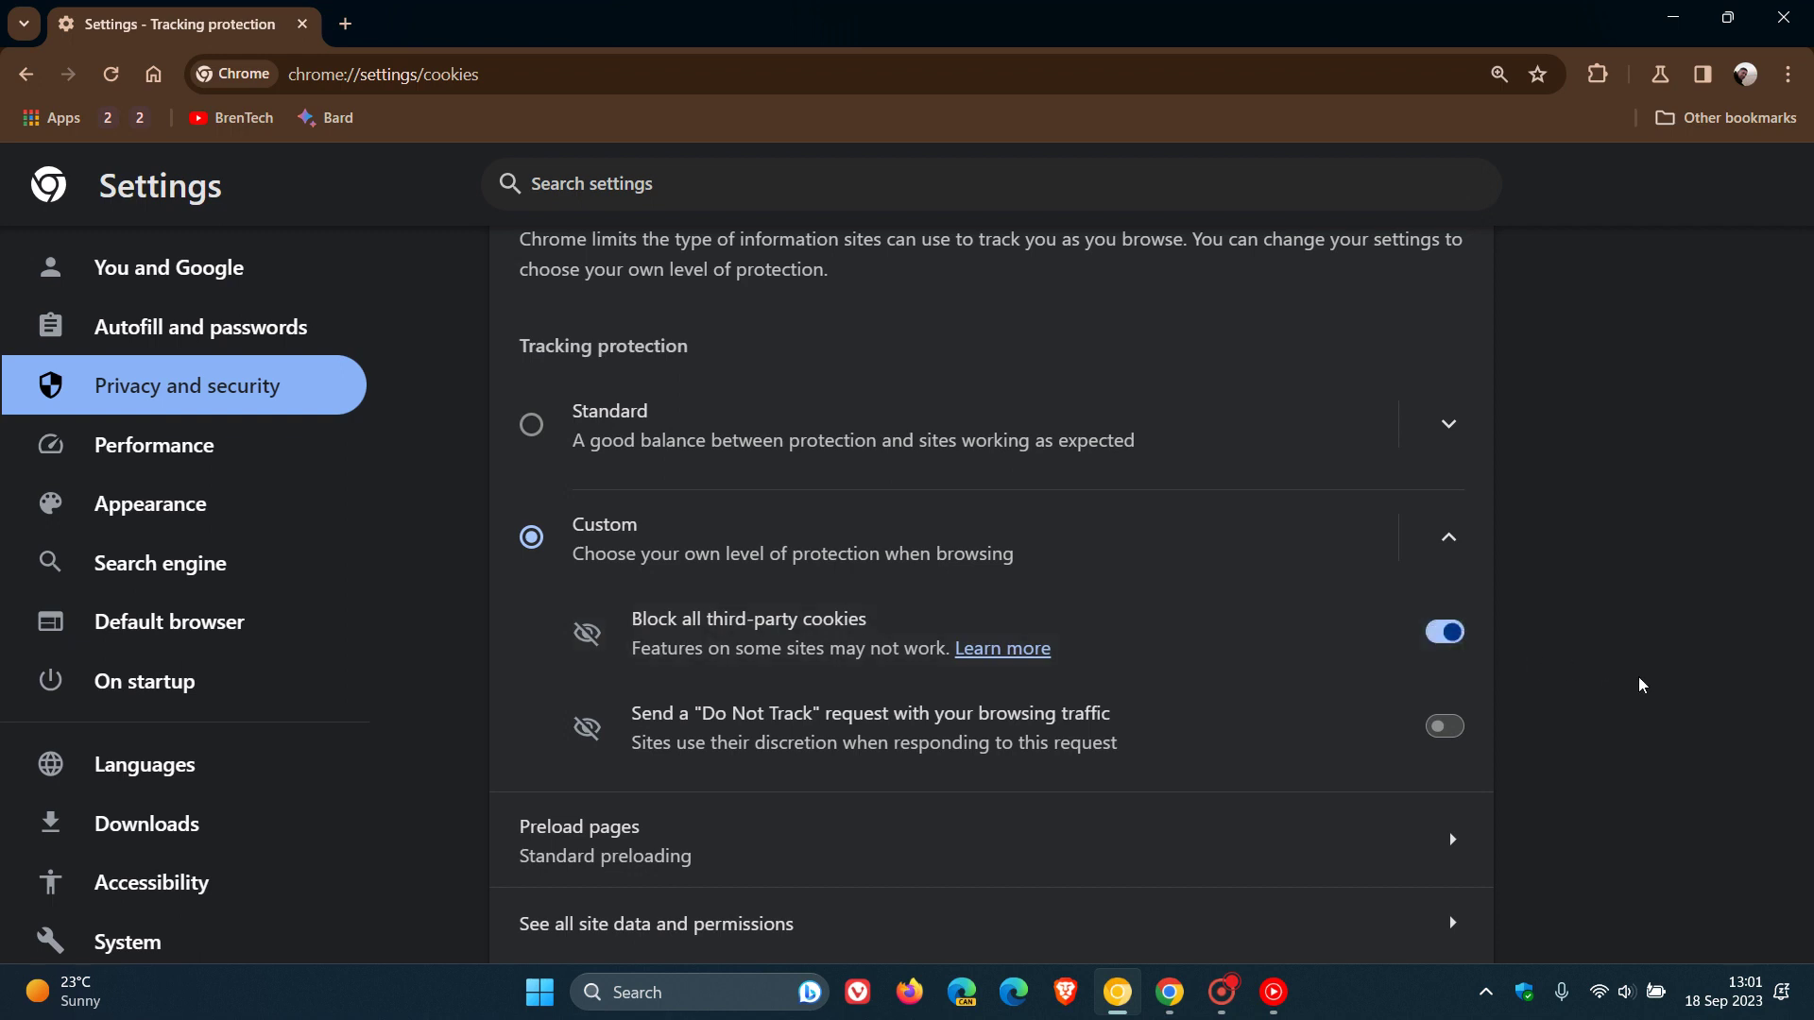
# Step: Look over Chrome stable's Third-party cookies page, then return to Canary's Tracking protection settings
pyautogui.click(1168, 1007)
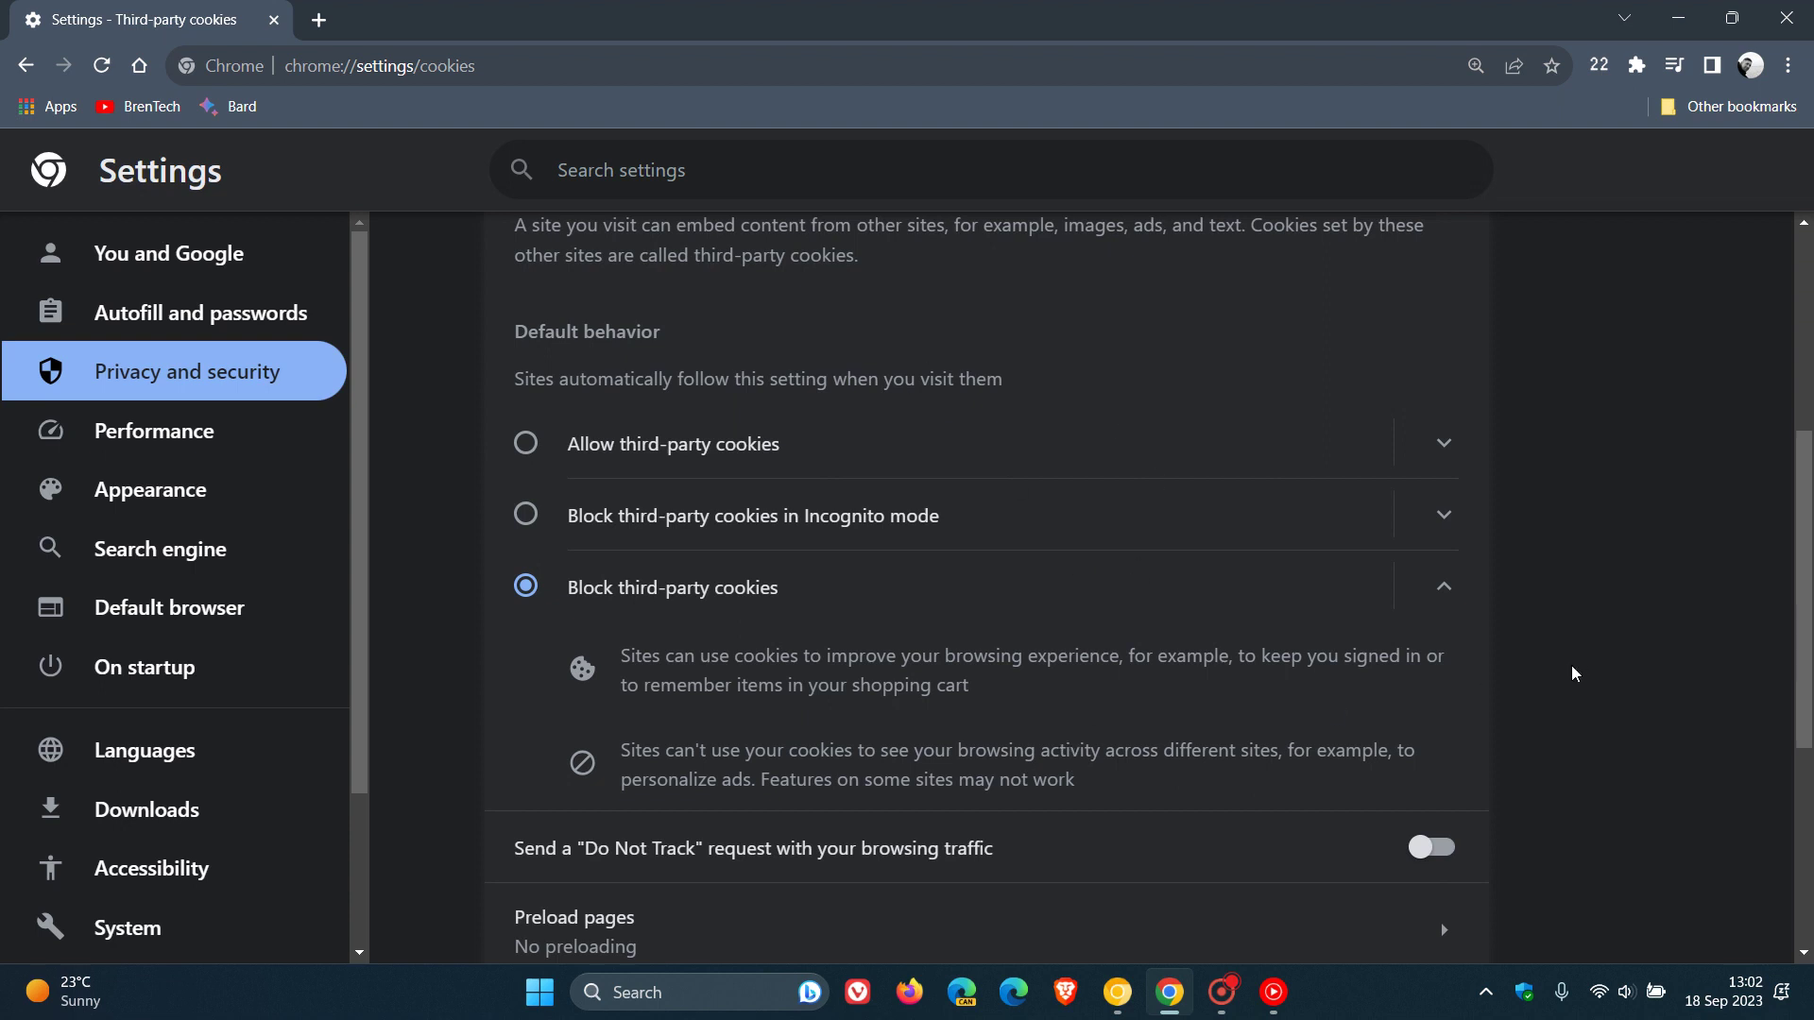
pyautogui.click(1117, 992)
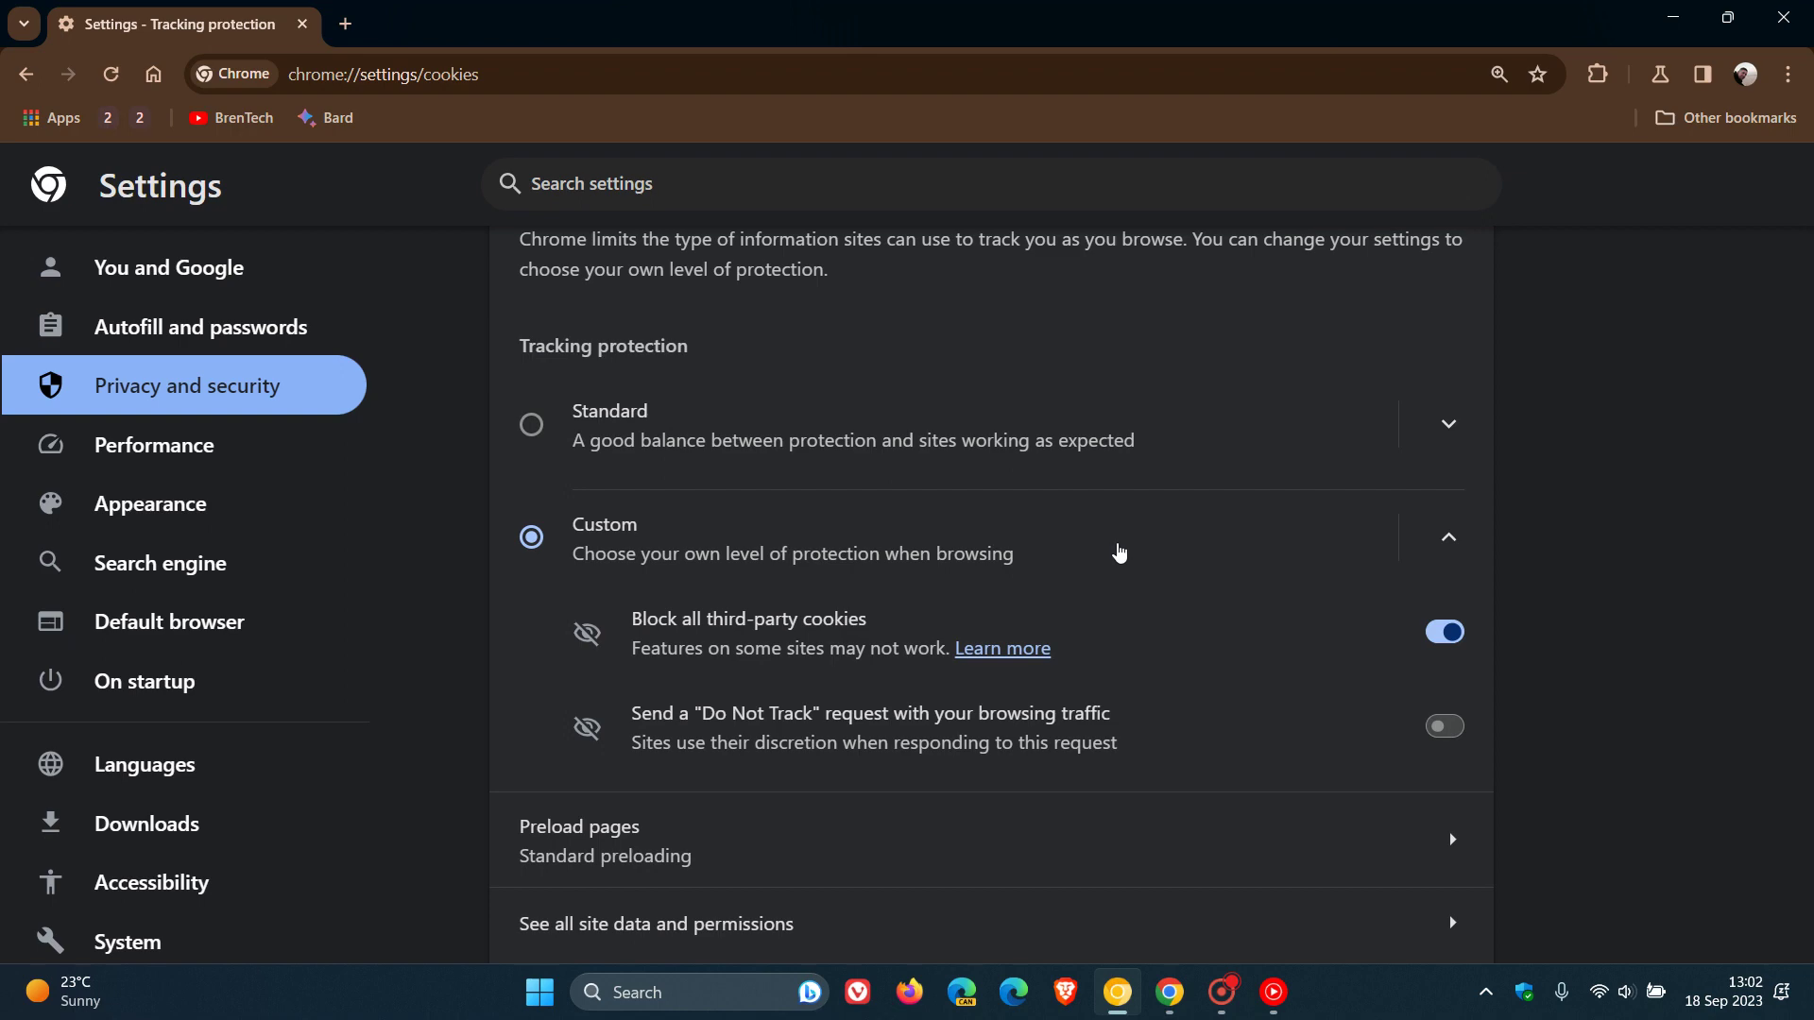
# Step: Open chrome://flags in a new Canary tab and filter for 'tracking' to find Tracking Protection for 3PCD
pyautogui.click(345, 24)
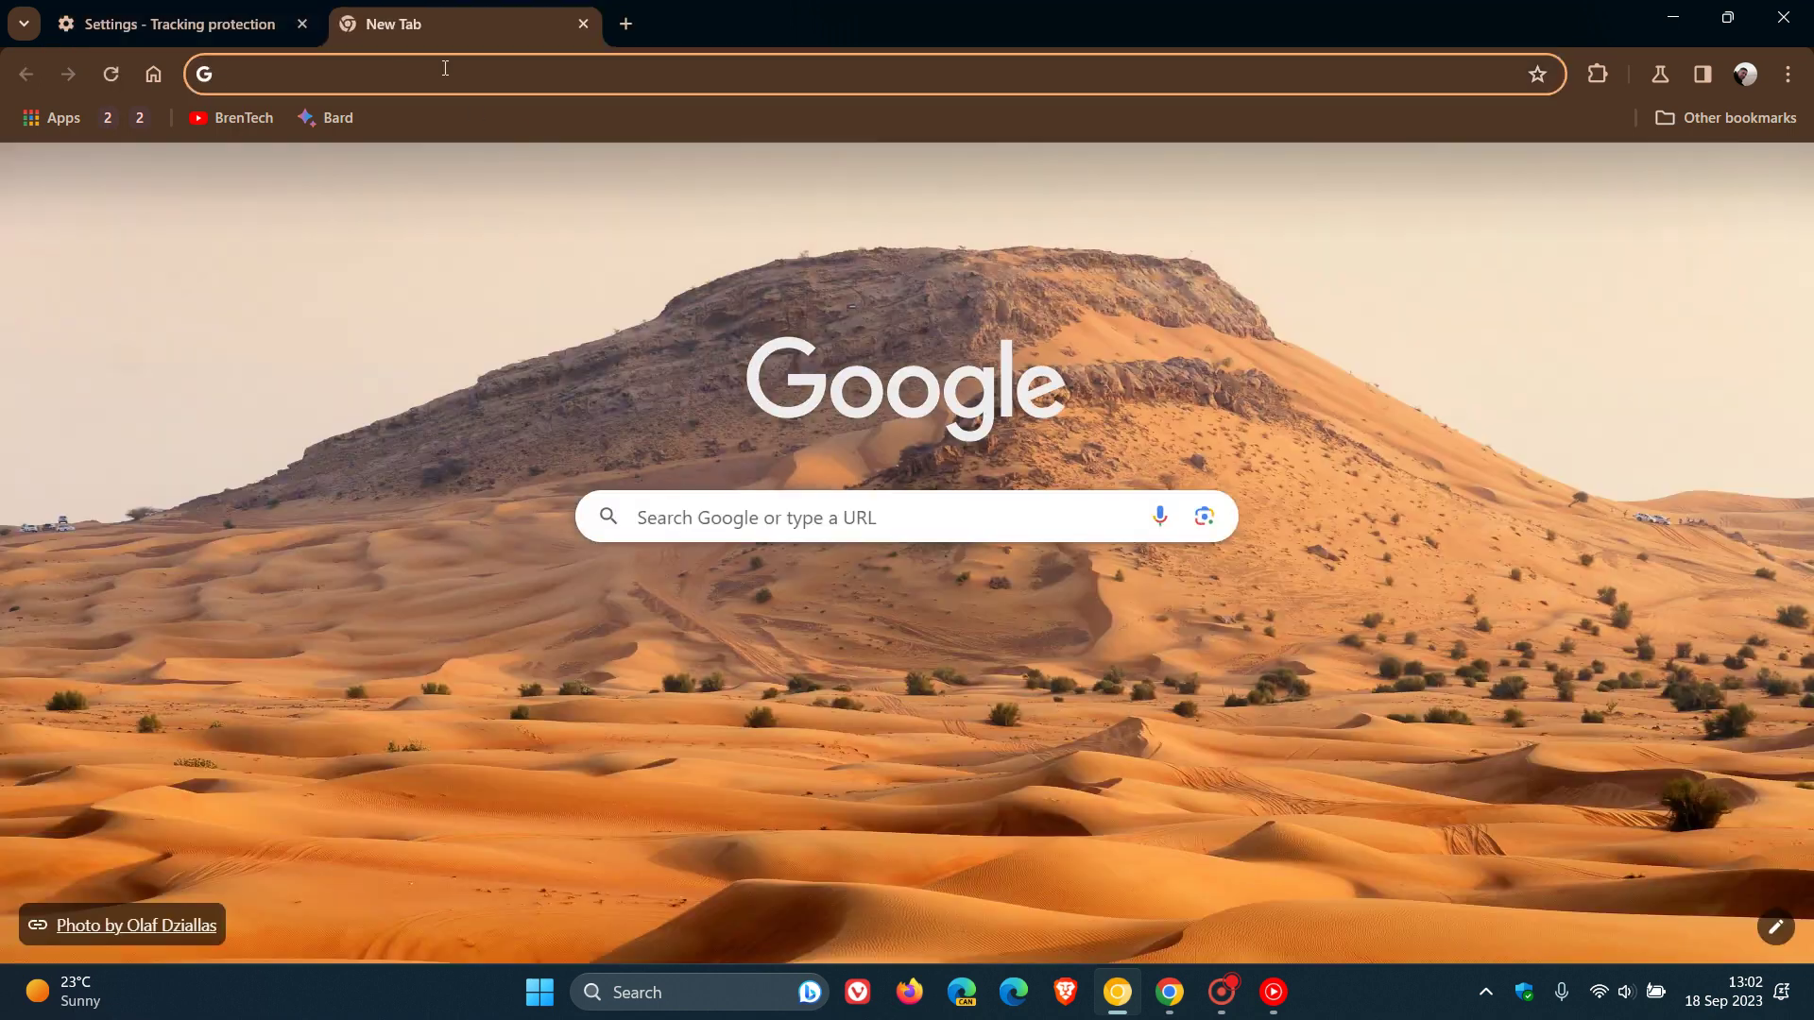
pyautogui.click(445, 74)
pyautogui.write('cf')
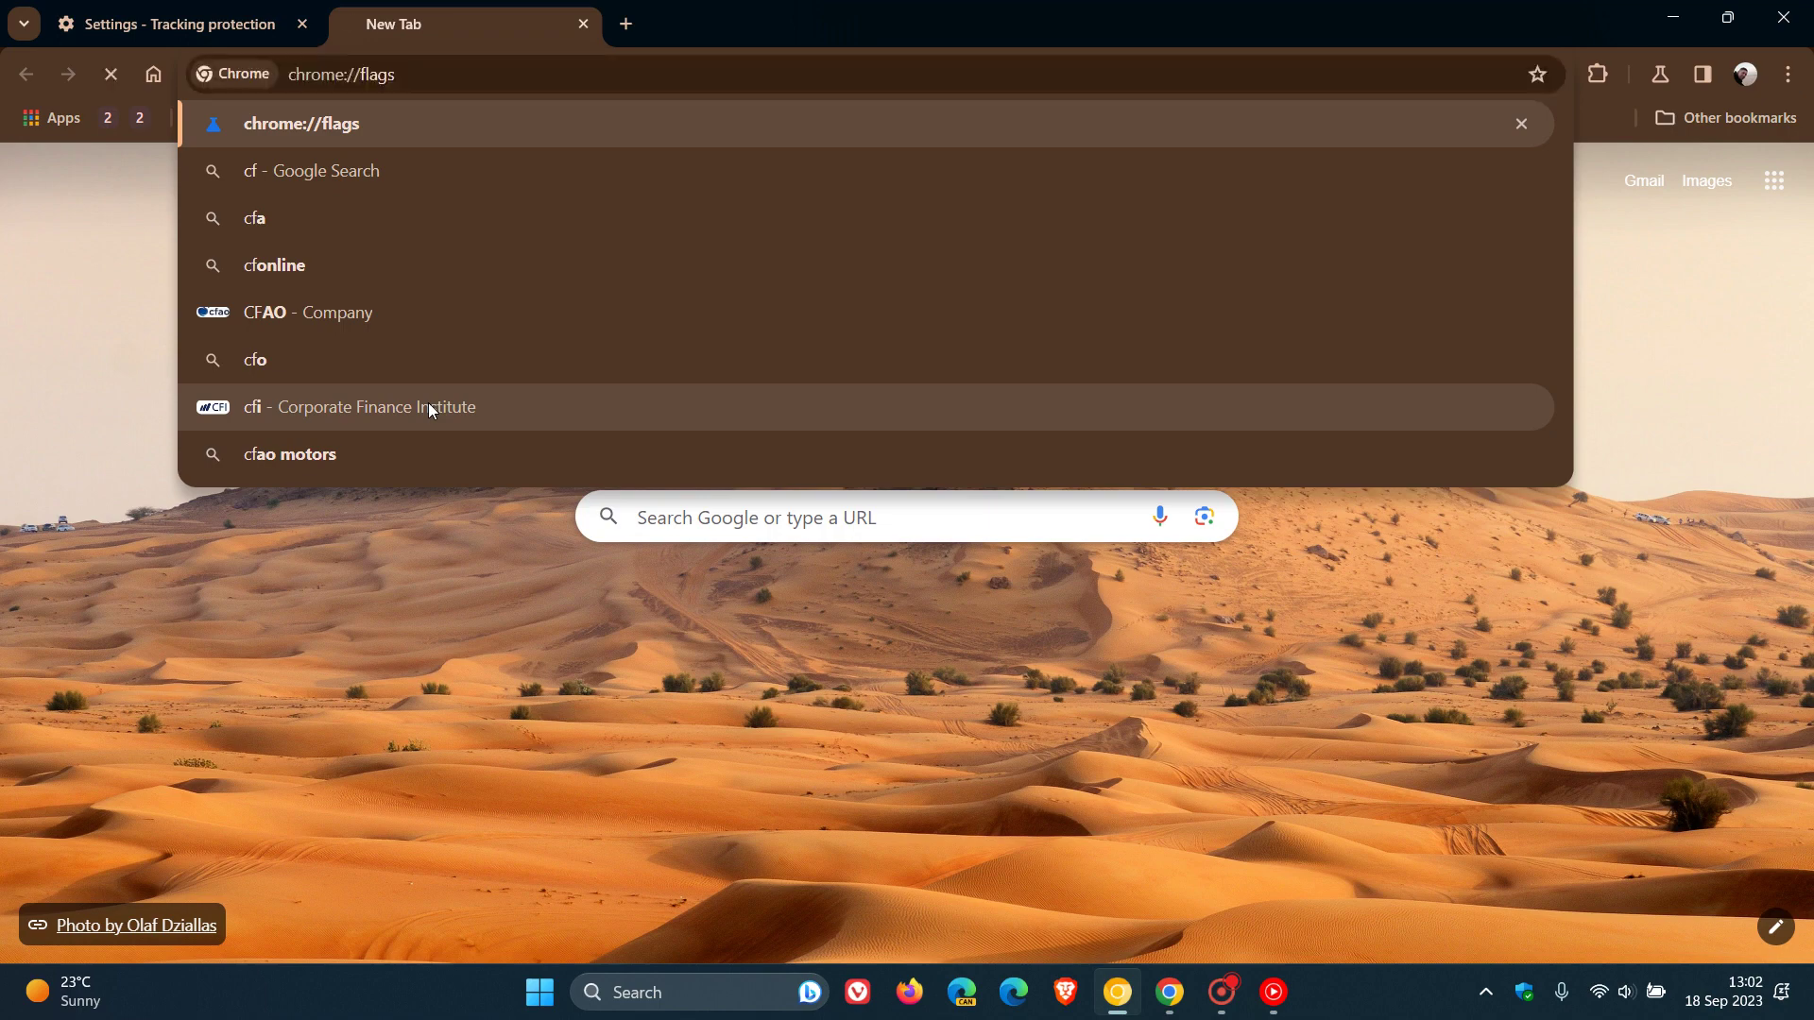
pyautogui.press('Return')
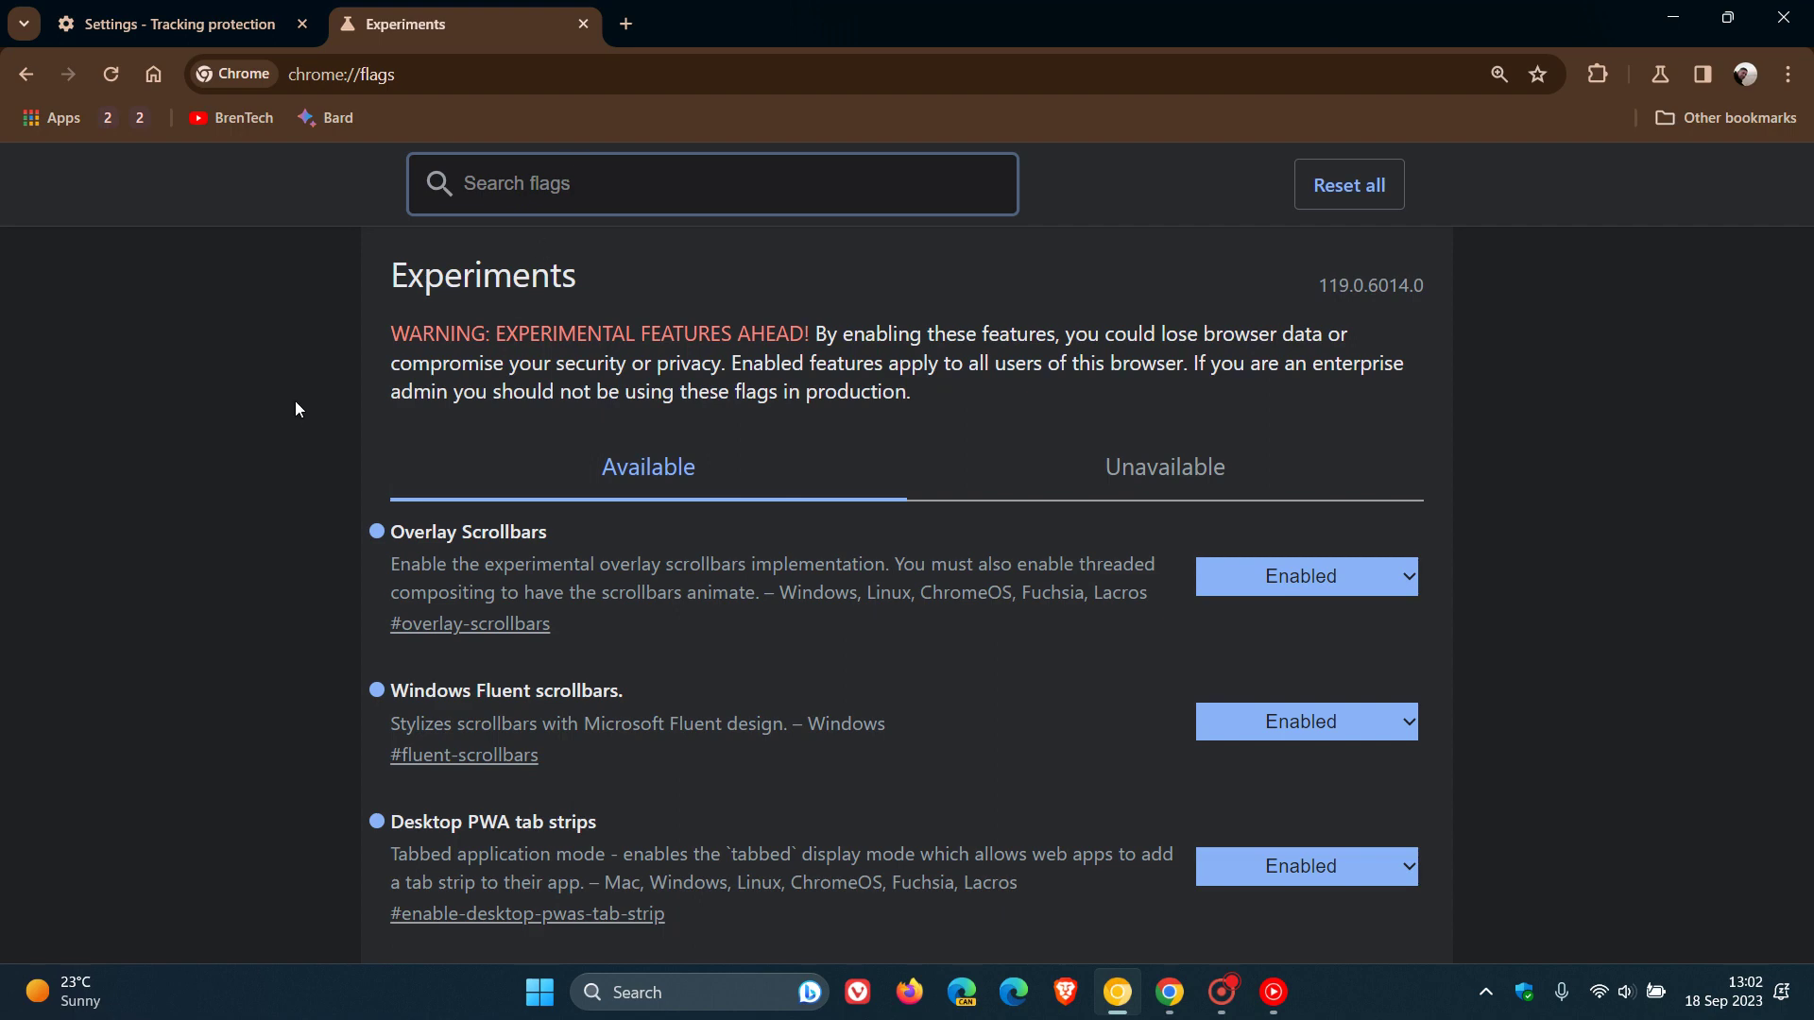
pyautogui.write('tra')
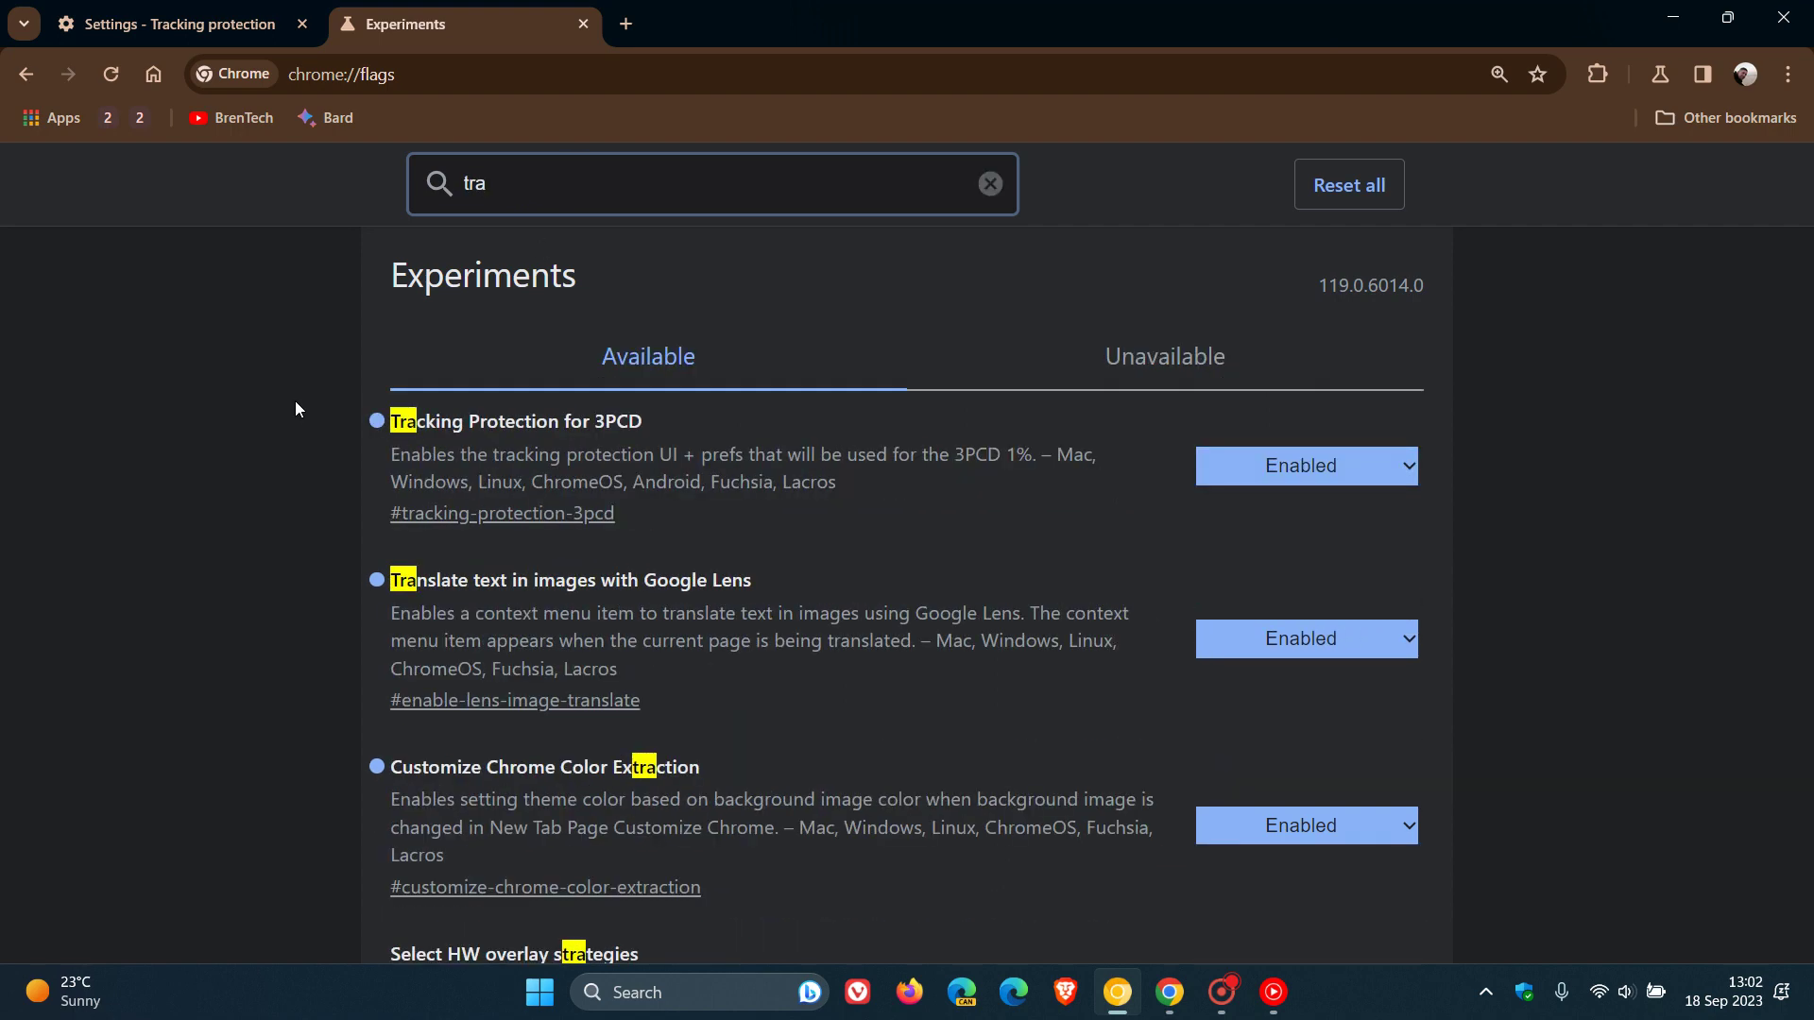
pyautogui.write('cking')
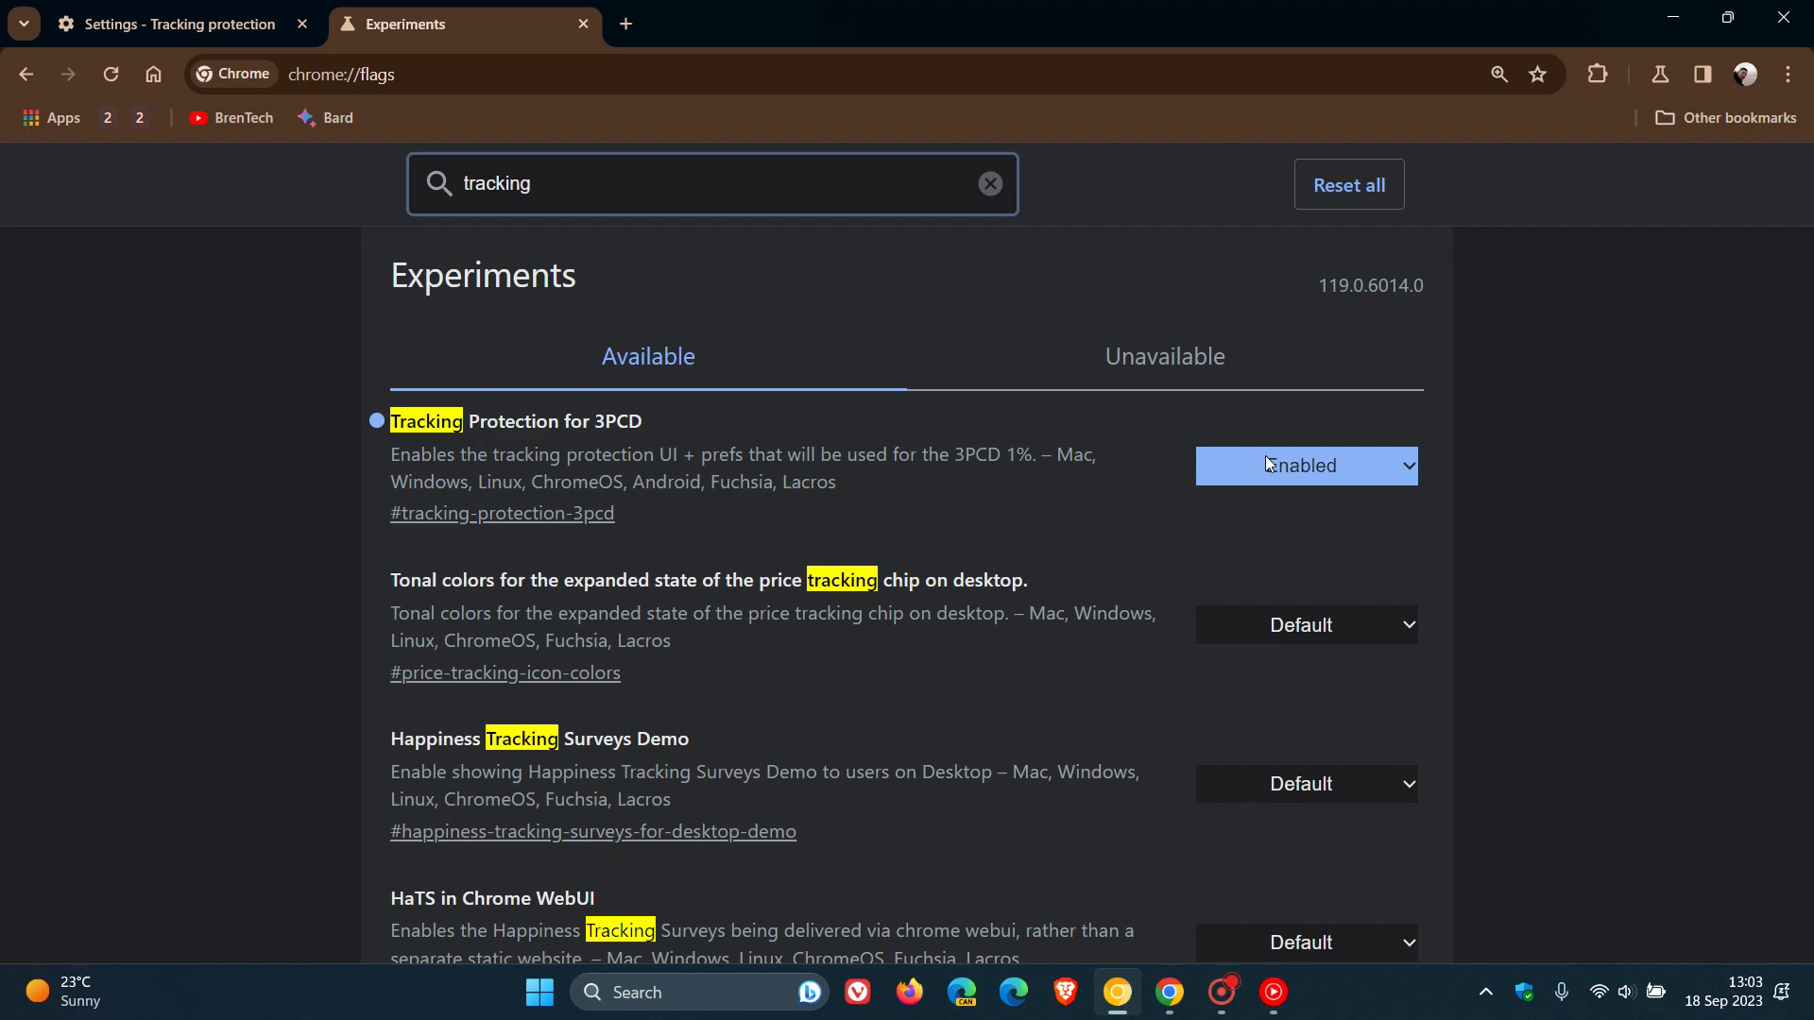
# Step: Take Canary's Settings tab from Tracking protection back to the Privacy and security page
pyautogui.click(232, 27)
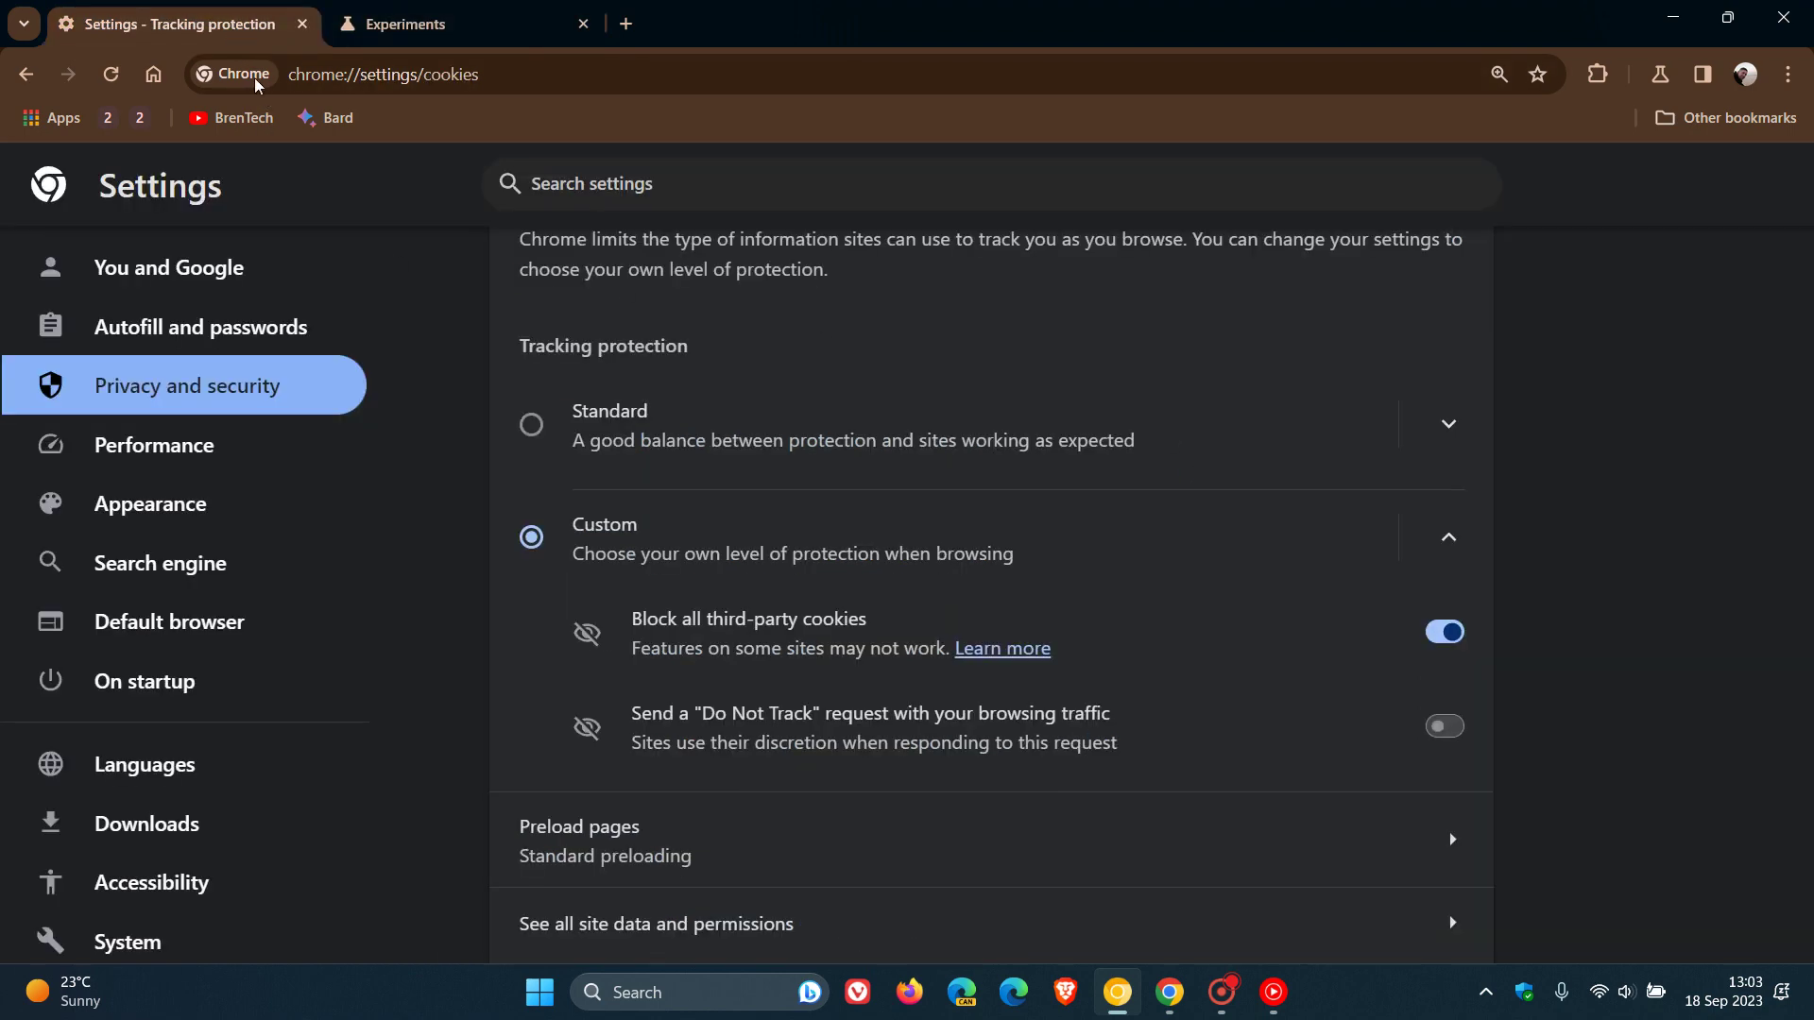
pyautogui.scroll(5, 827, 340)
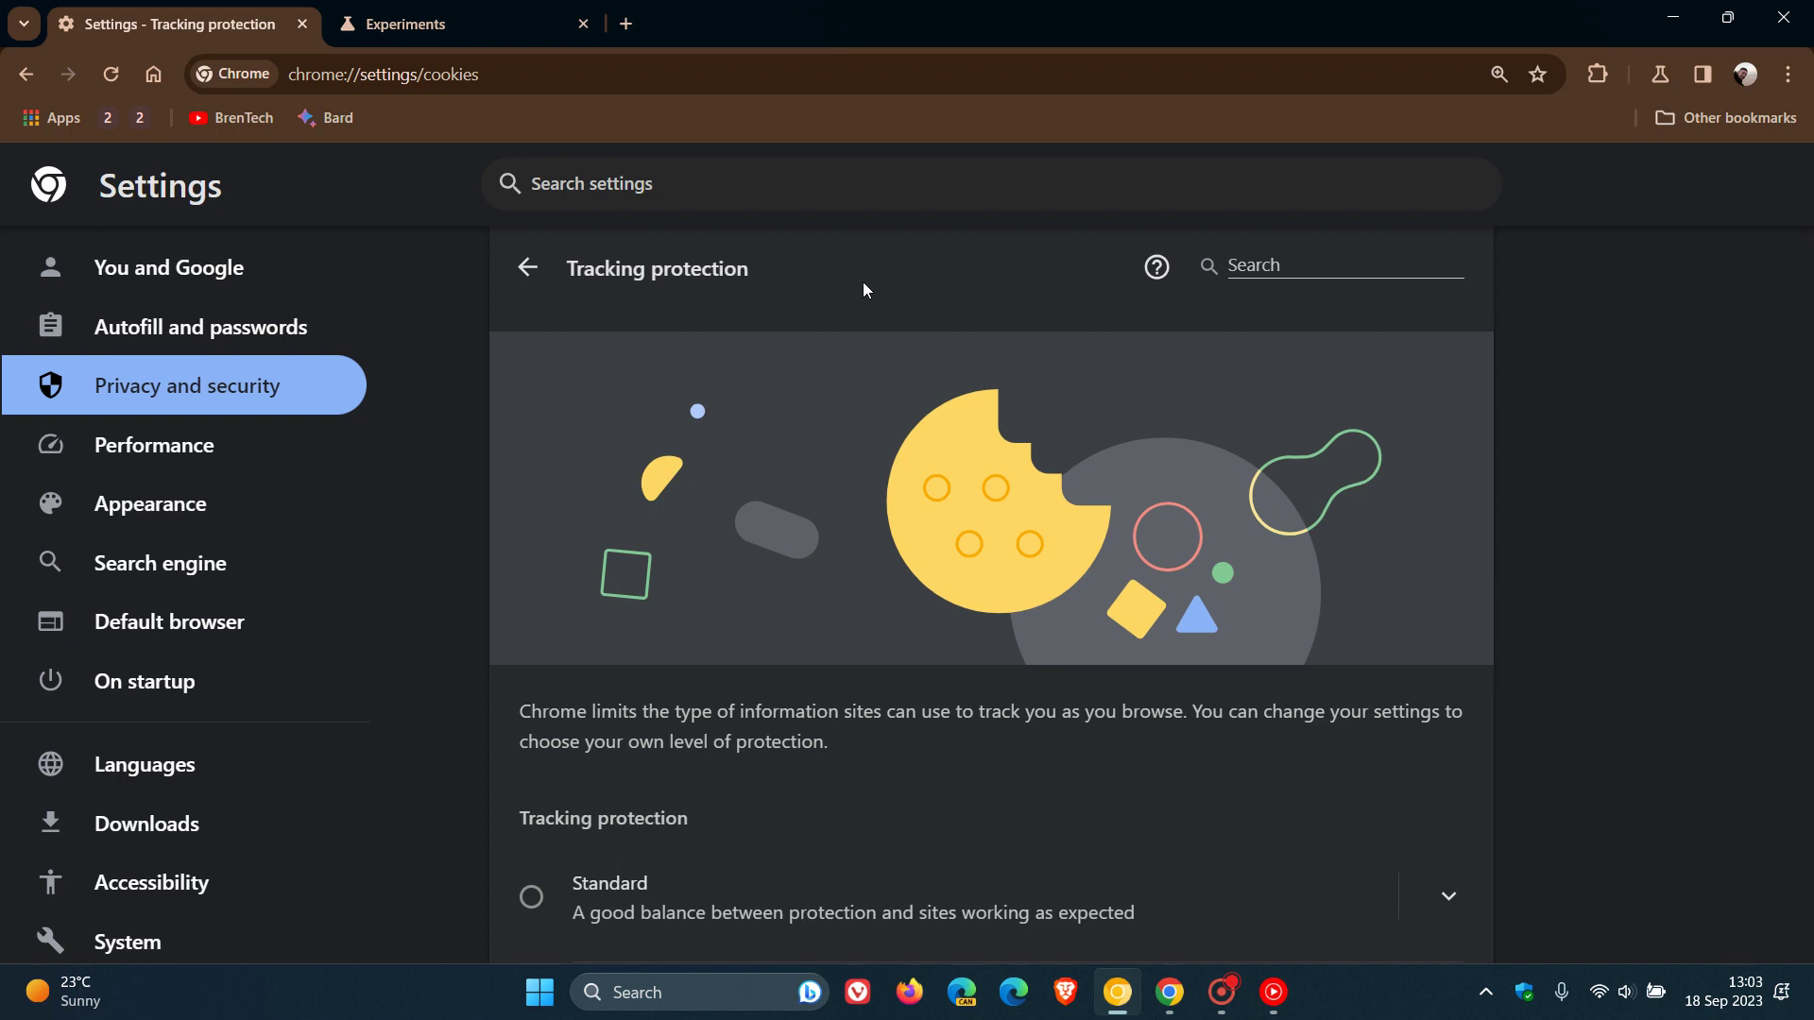
pyautogui.click(529, 270)
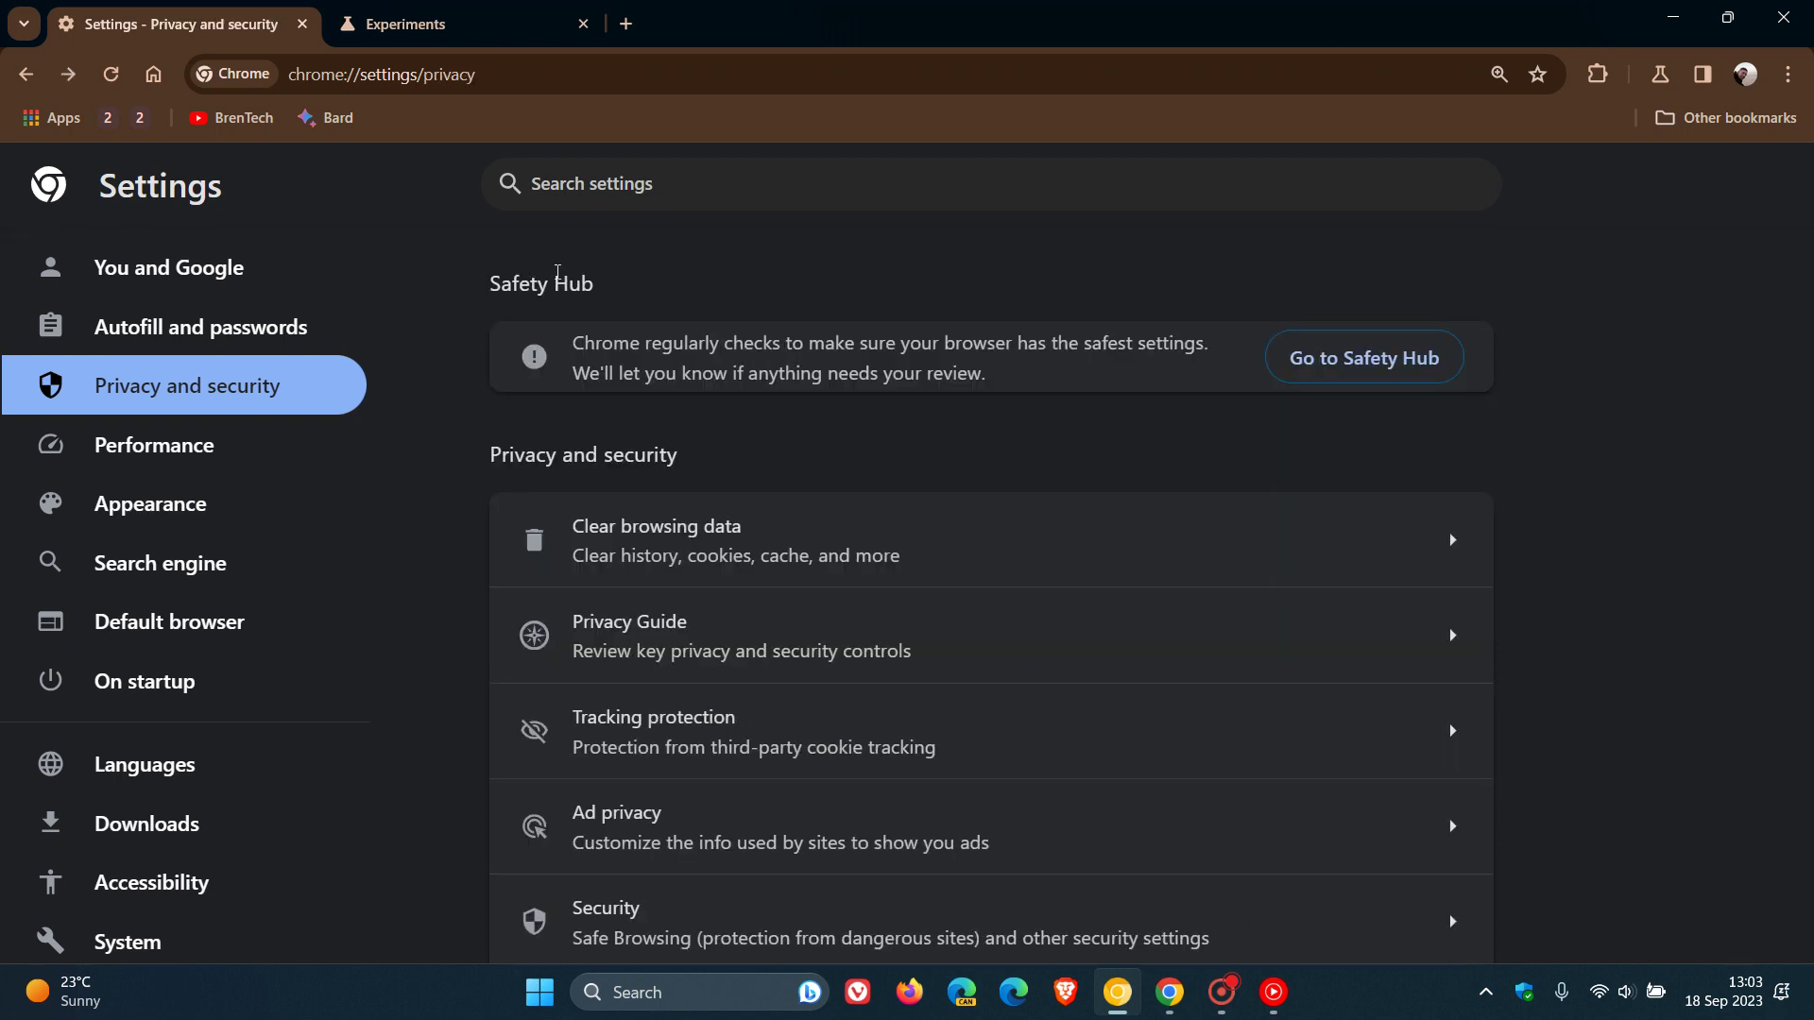
pyautogui.scroll(-1, 1575, 579)
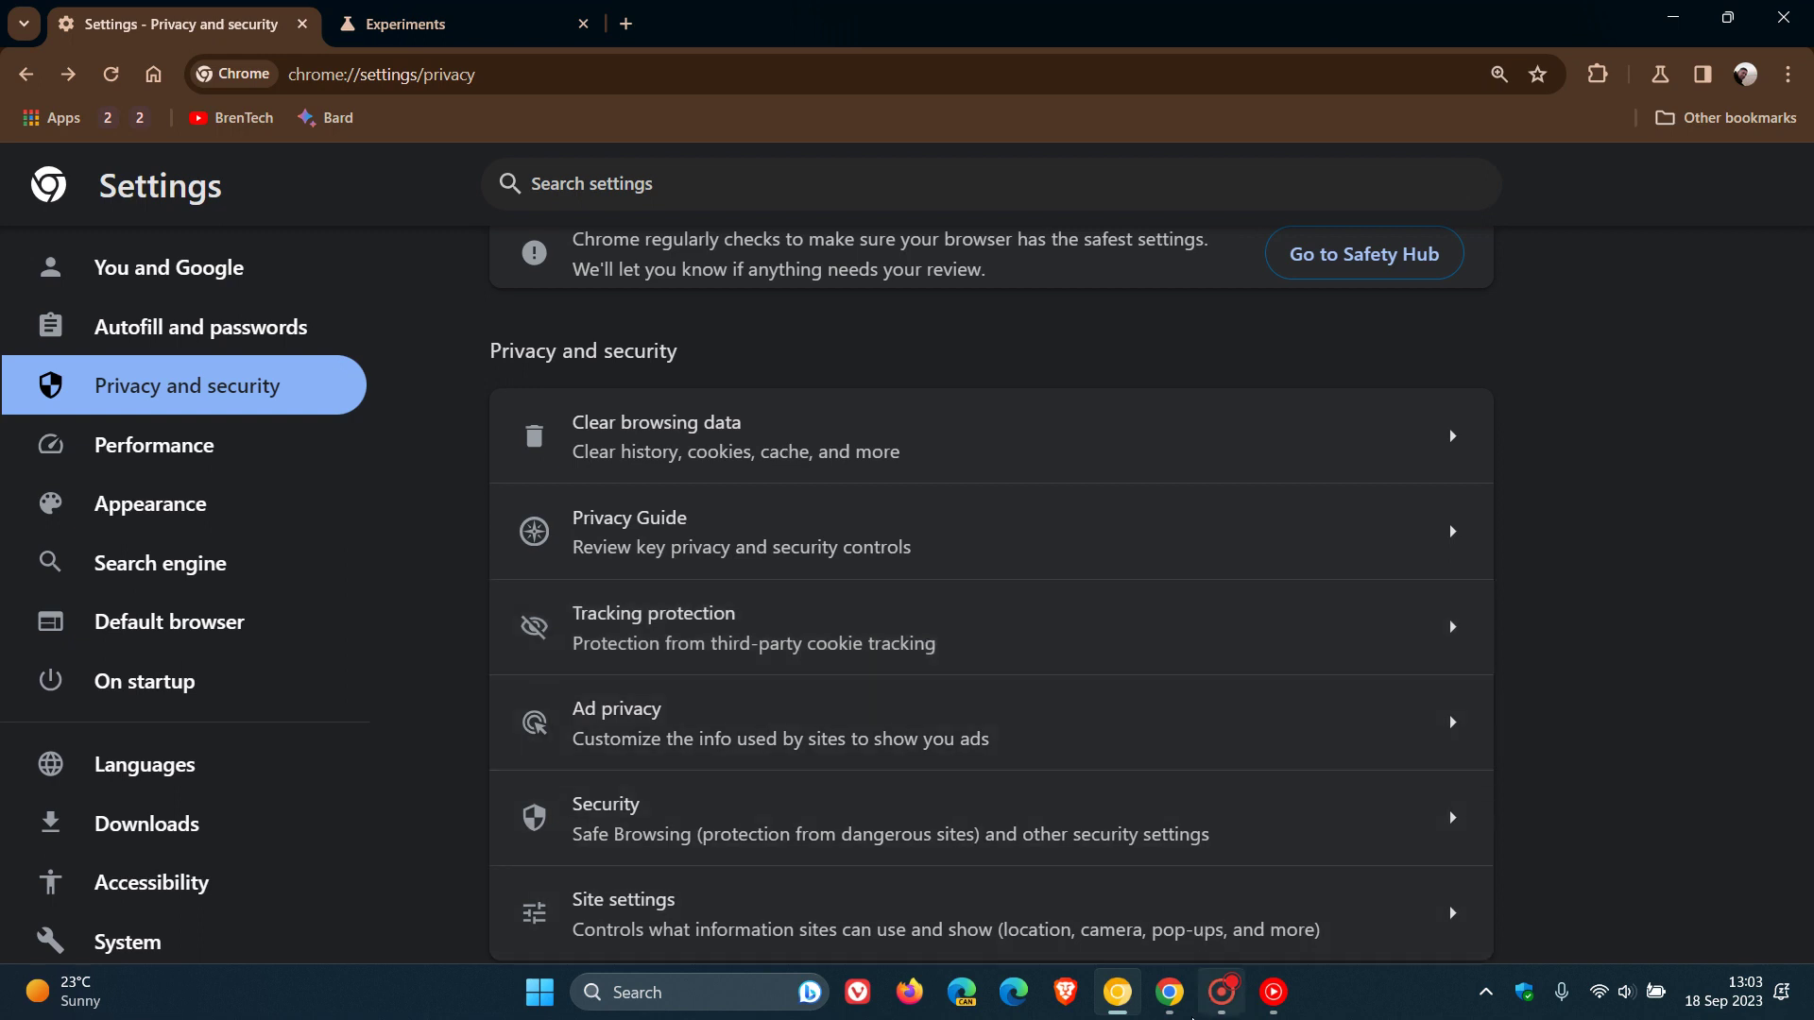
# Step: Send Chrome stable's Third-party cookies tab to the new tab home page
pyautogui.click(1171, 1009)
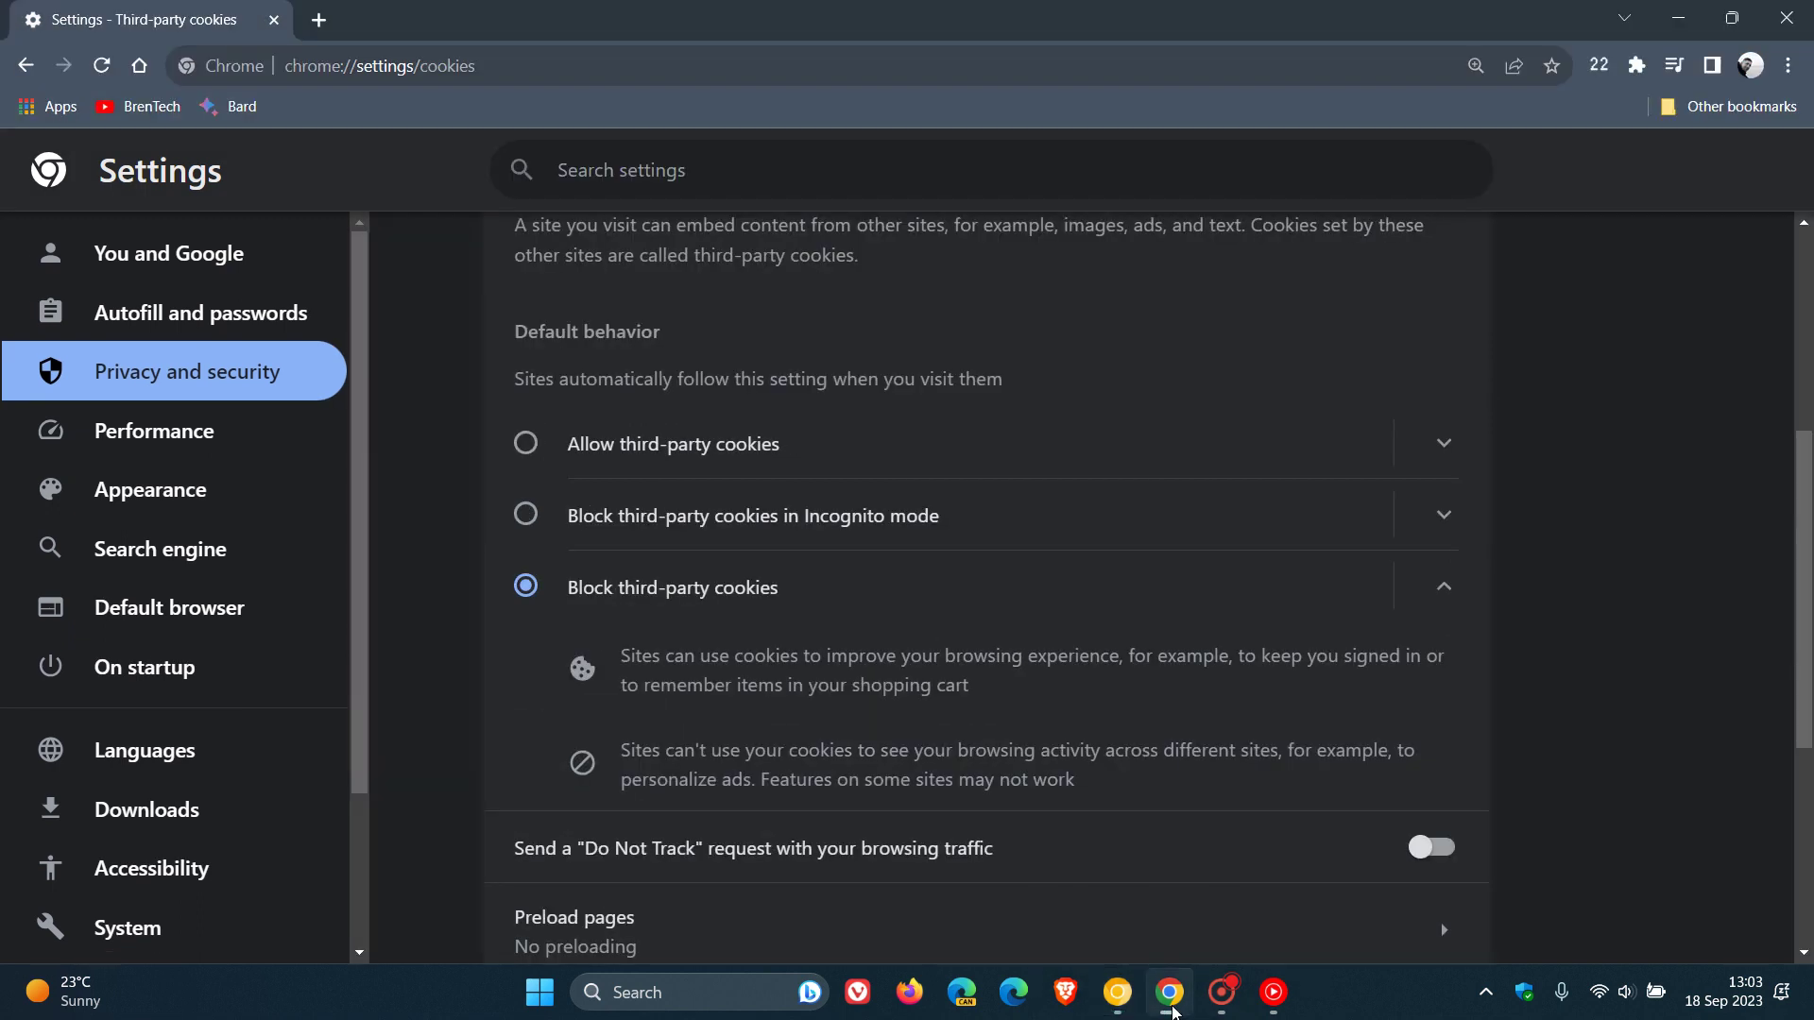
pyautogui.scroll(5, 1142, 792)
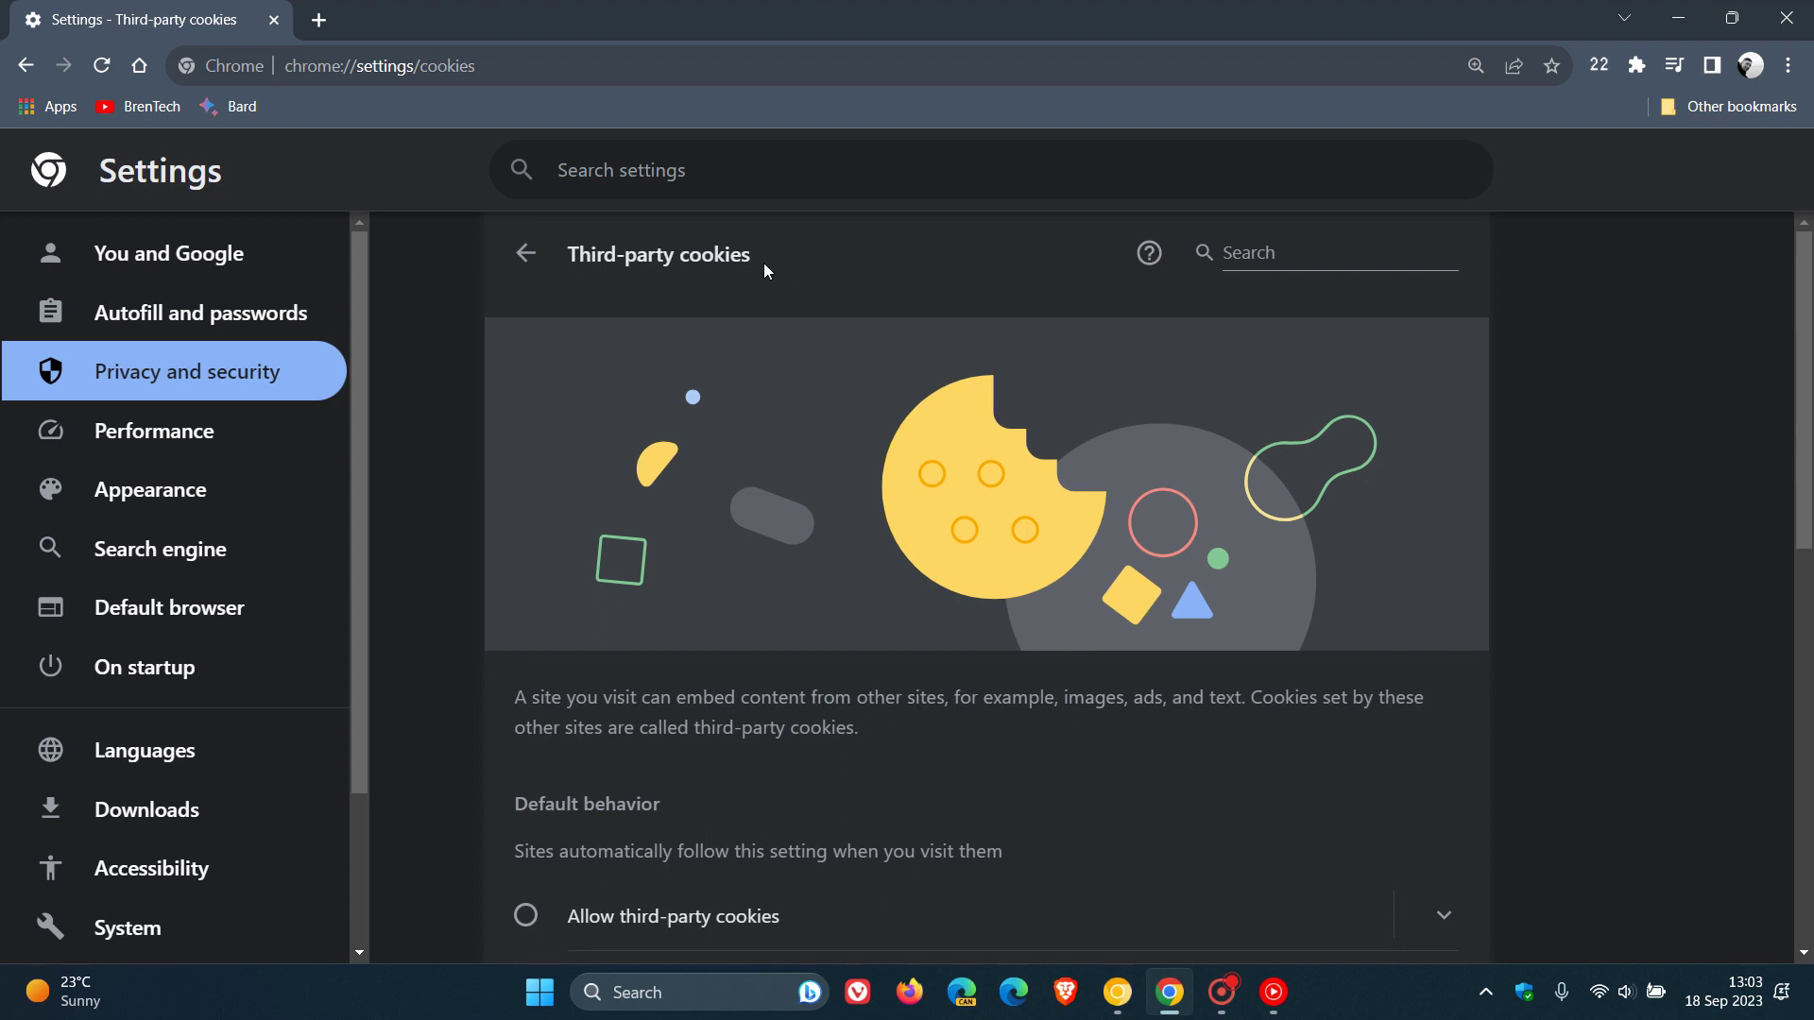
pyautogui.click(142, 70)
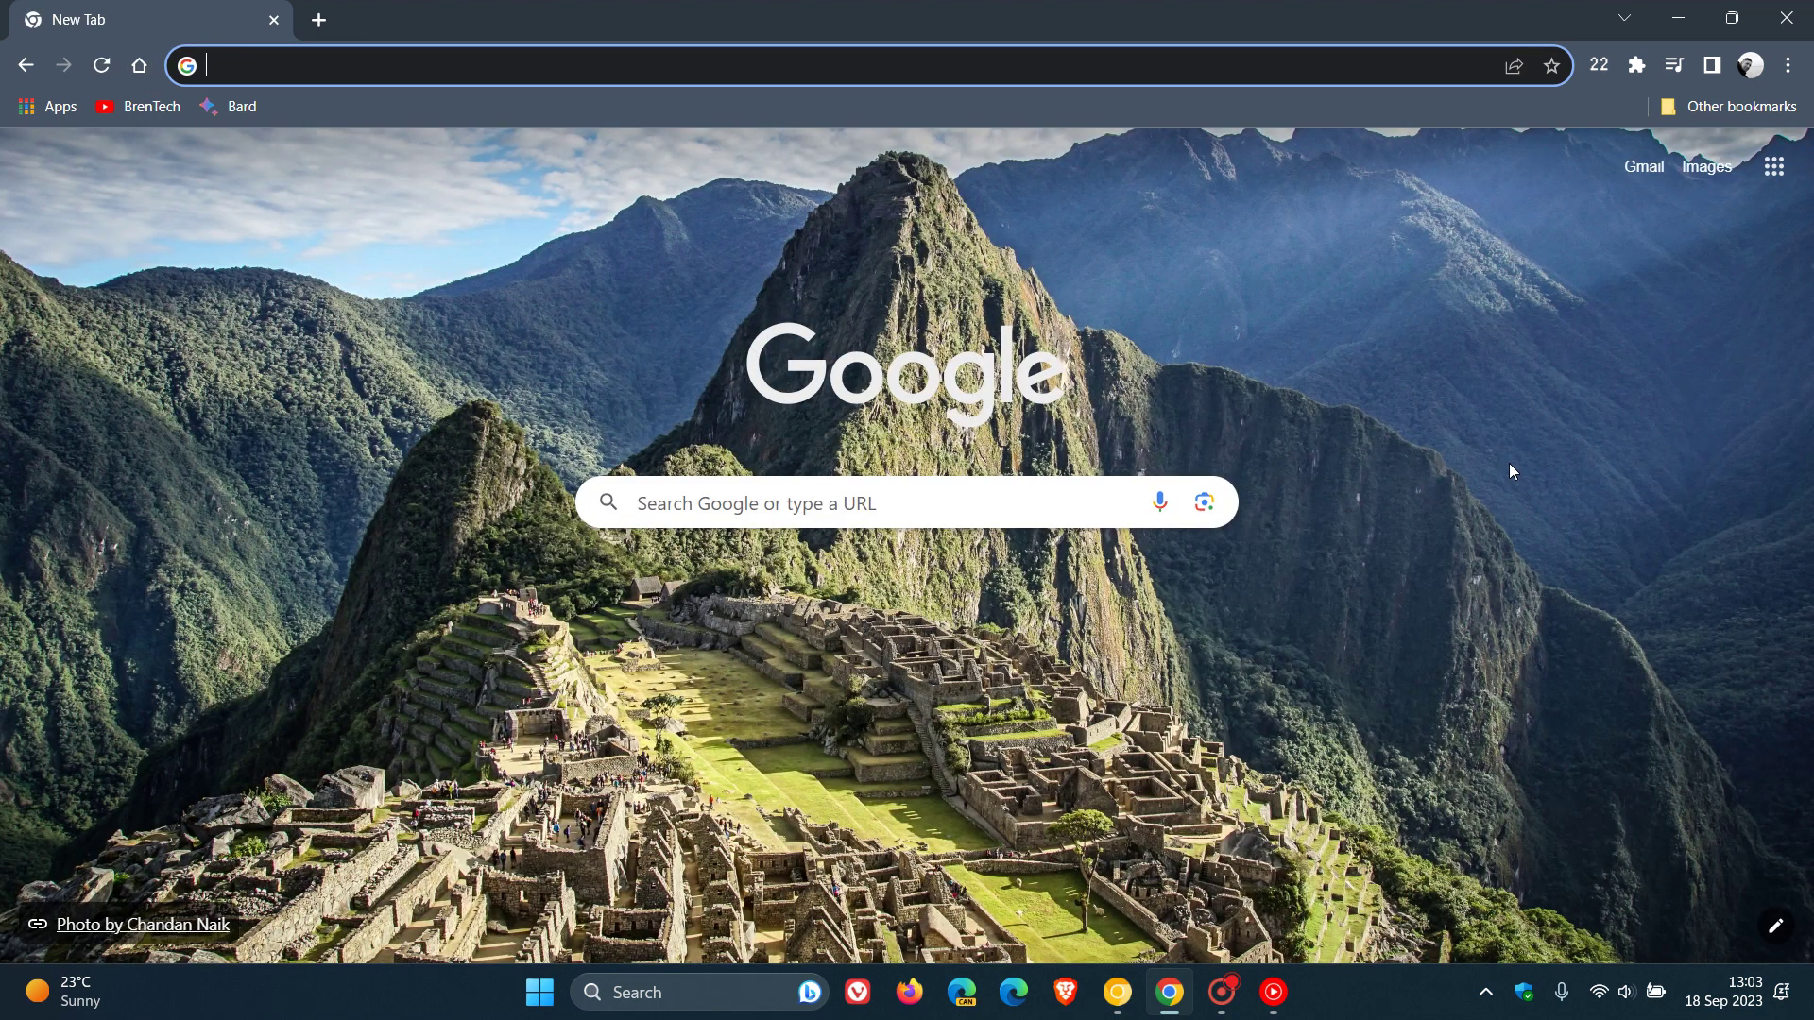
# Step: Replace Canary's Privacy and security settings tab with the Google new tab page
pyautogui.click(1118, 992)
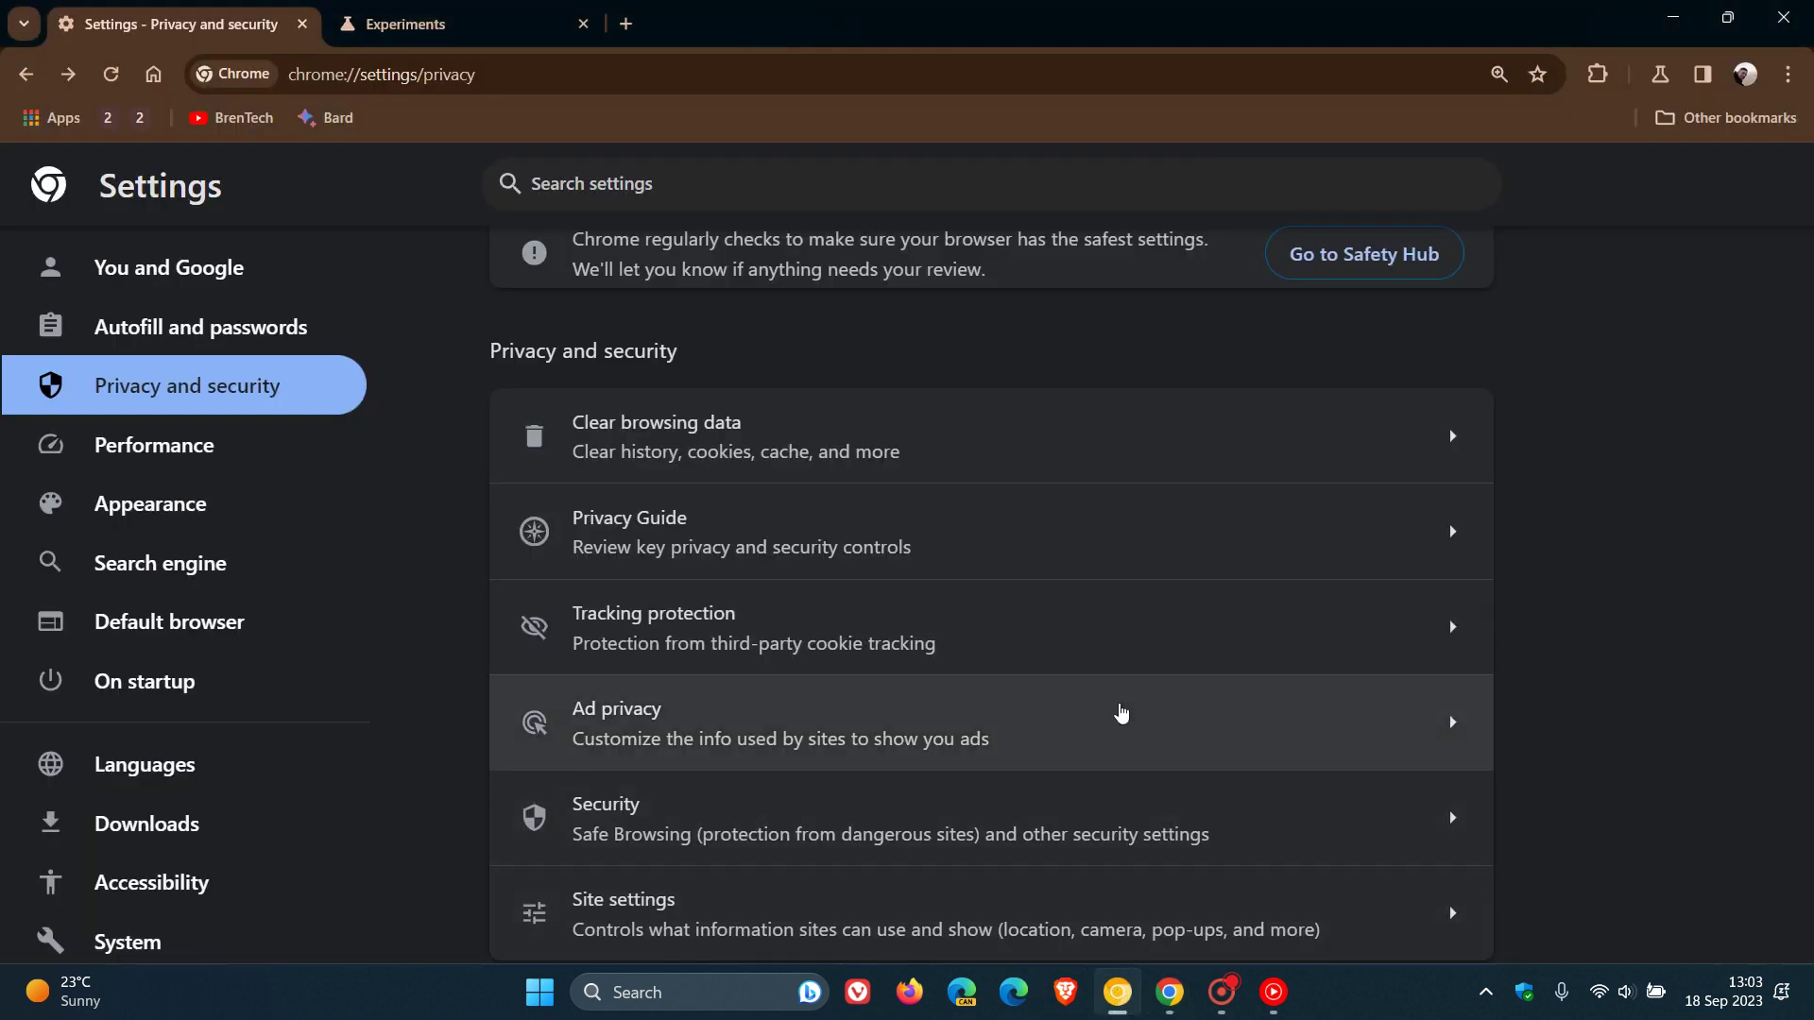
pyautogui.scroll(2, 696, 486)
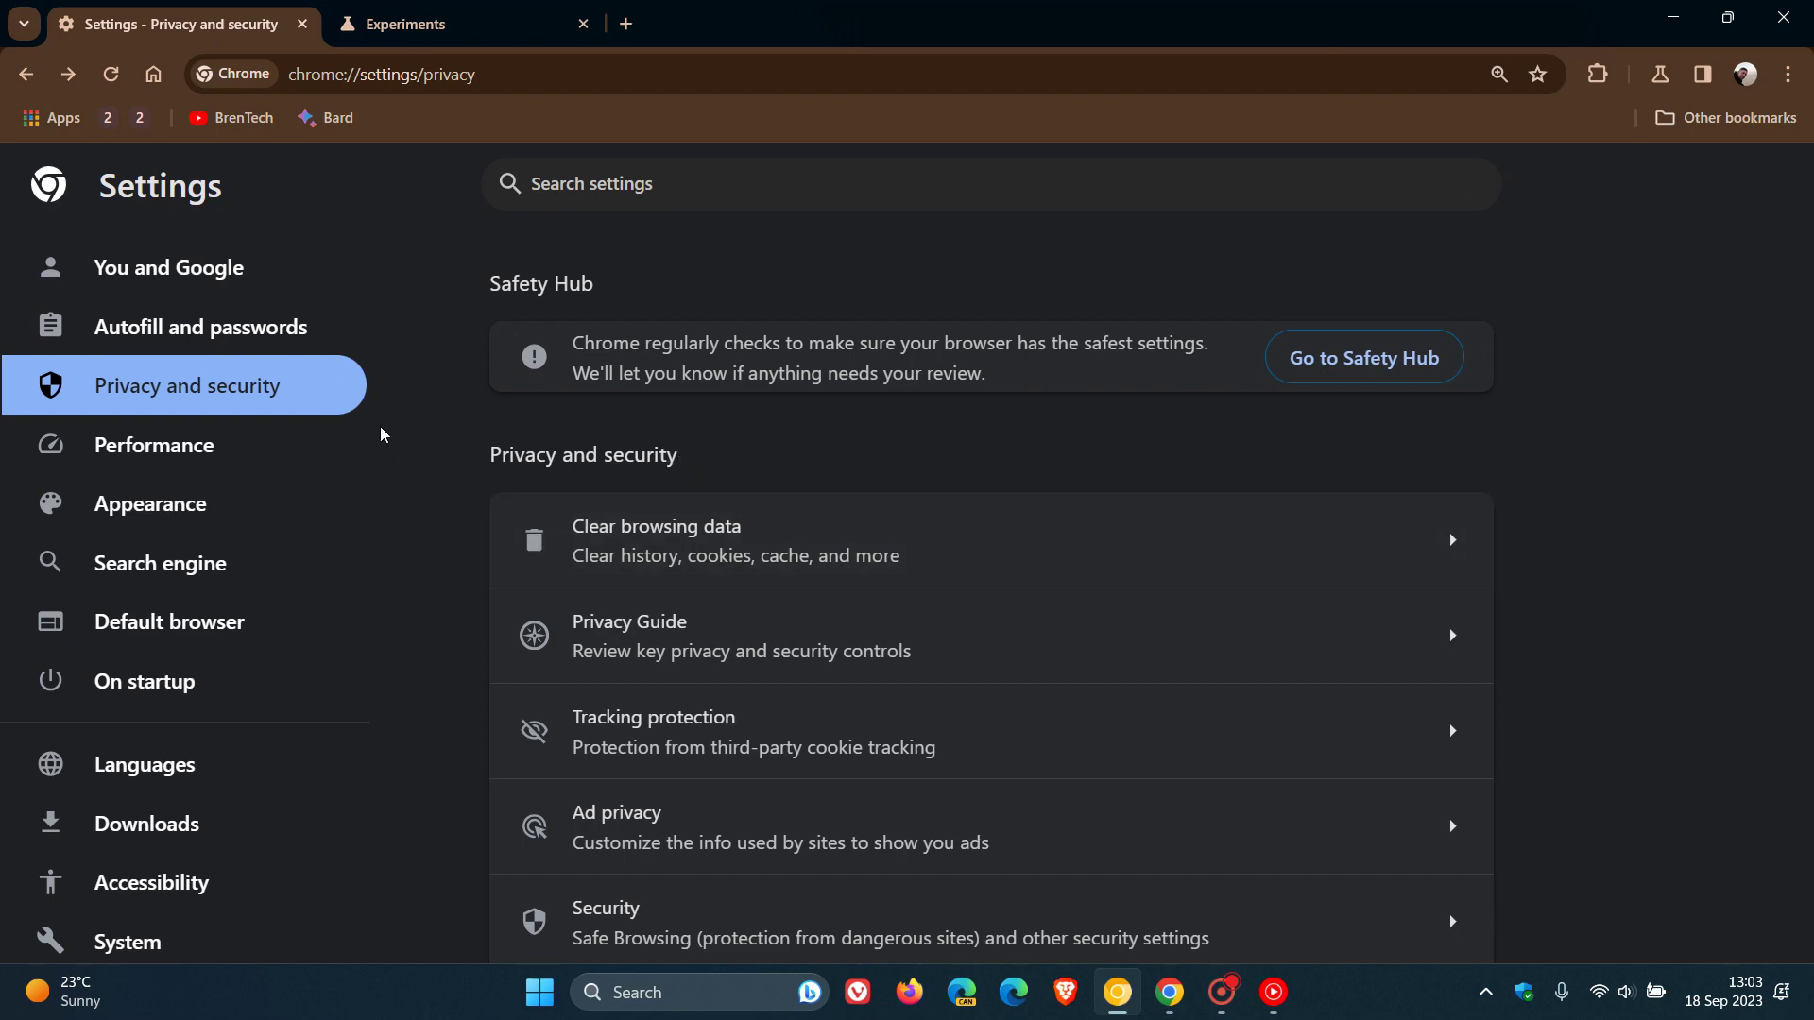
pyautogui.click(153, 74)
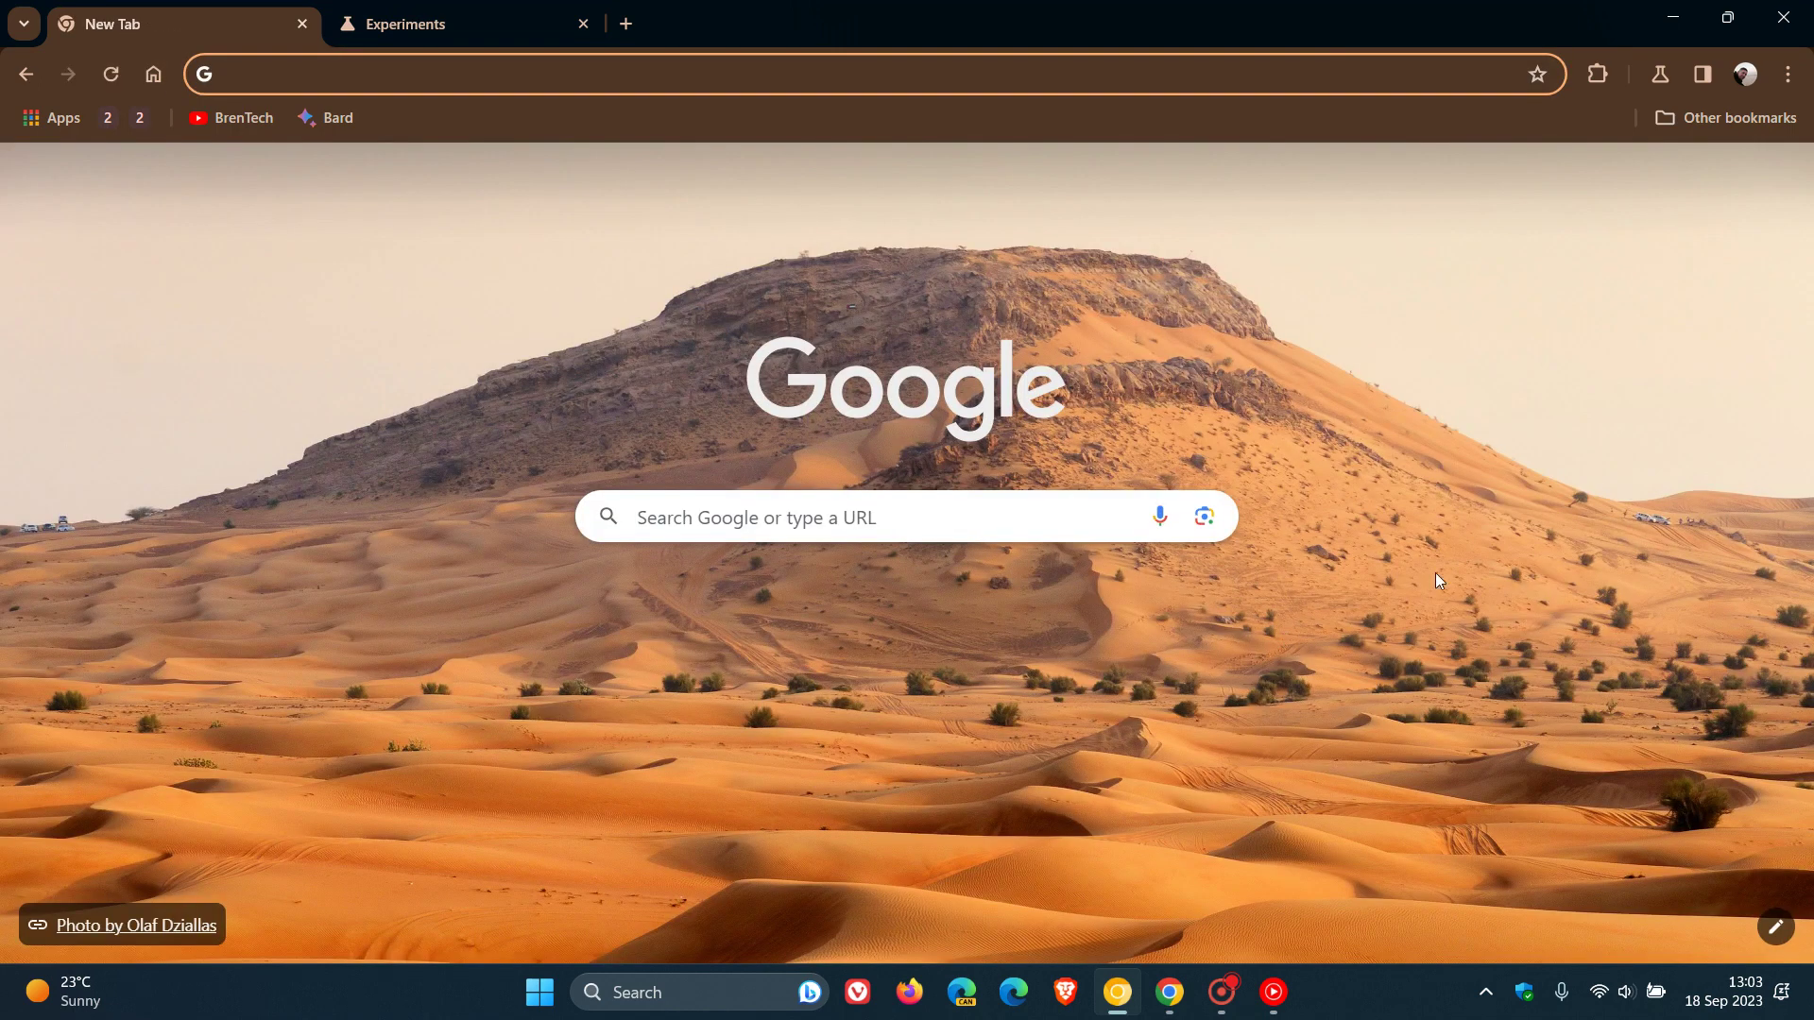